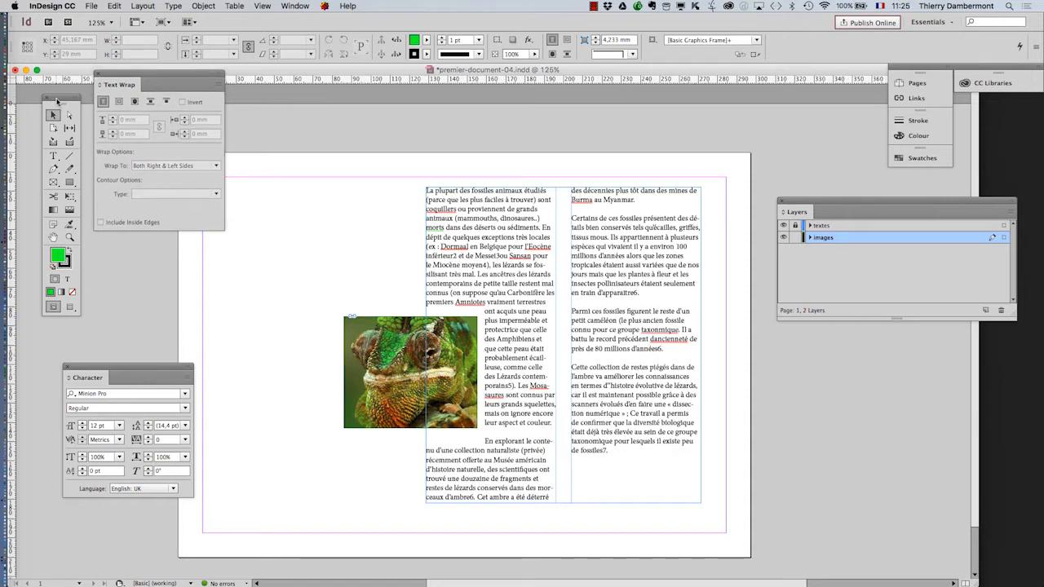
# - Lock the images layer, unlock the textes layer, and select the two-column text frame on the page
pyautogui.moveTo(61, 99); pyautogui.dragTo(54, 120)
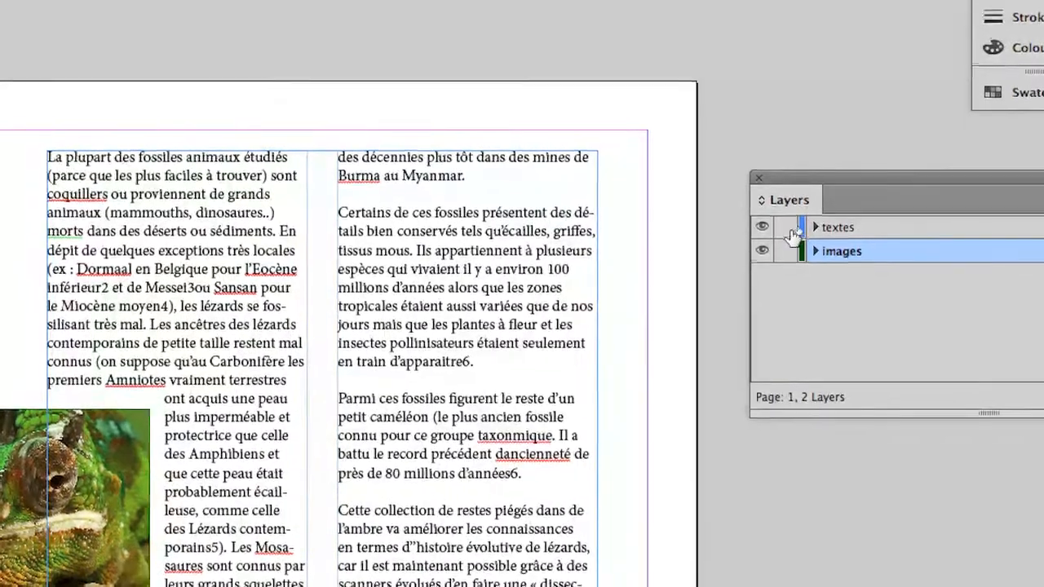
pyautogui.click(786, 250)
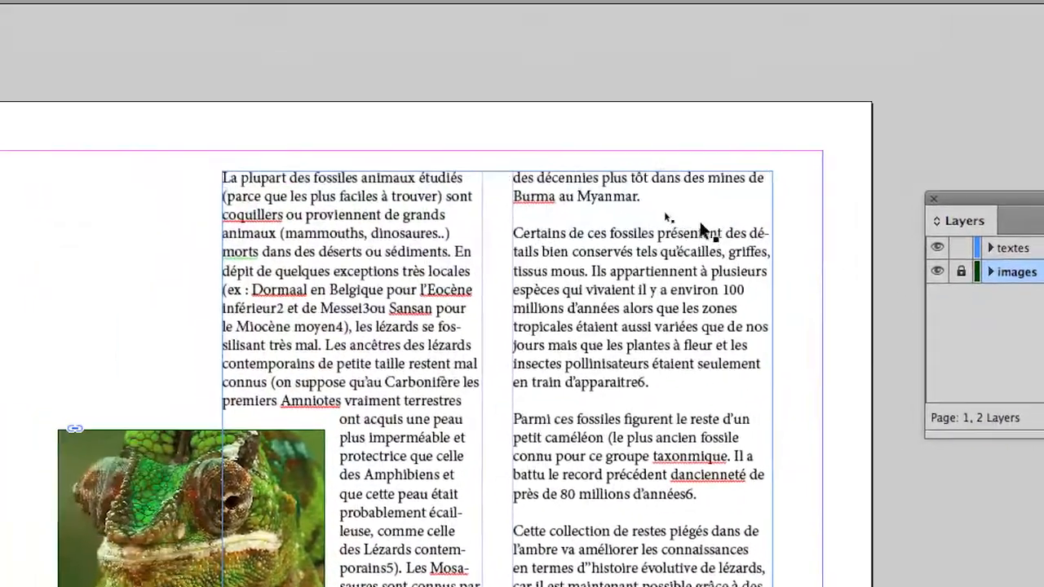
pyautogui.click(524, 210)
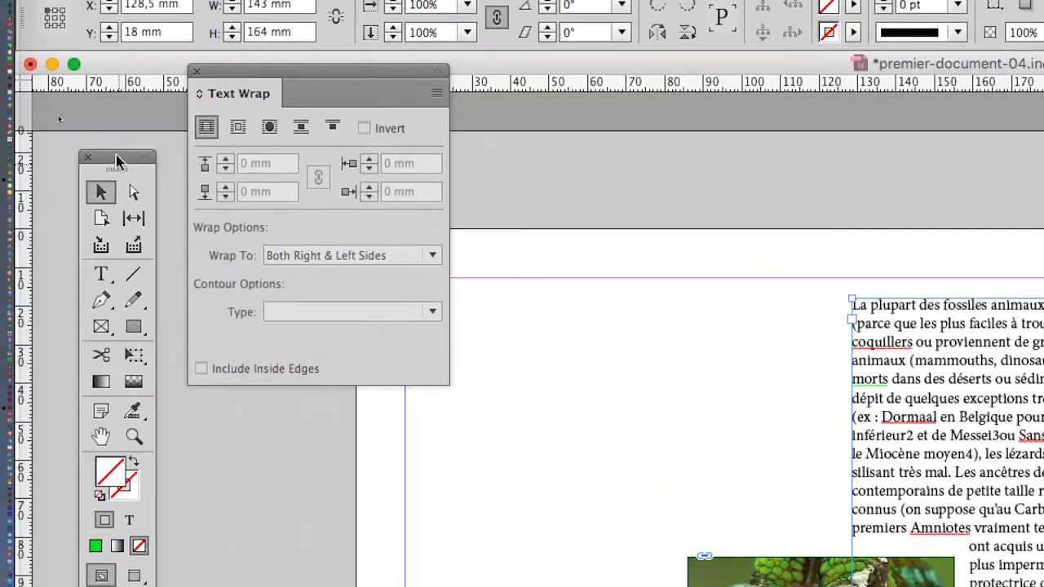
pyautogui.moveTo(119, 122); pyautogui.dragTo(575, 143)
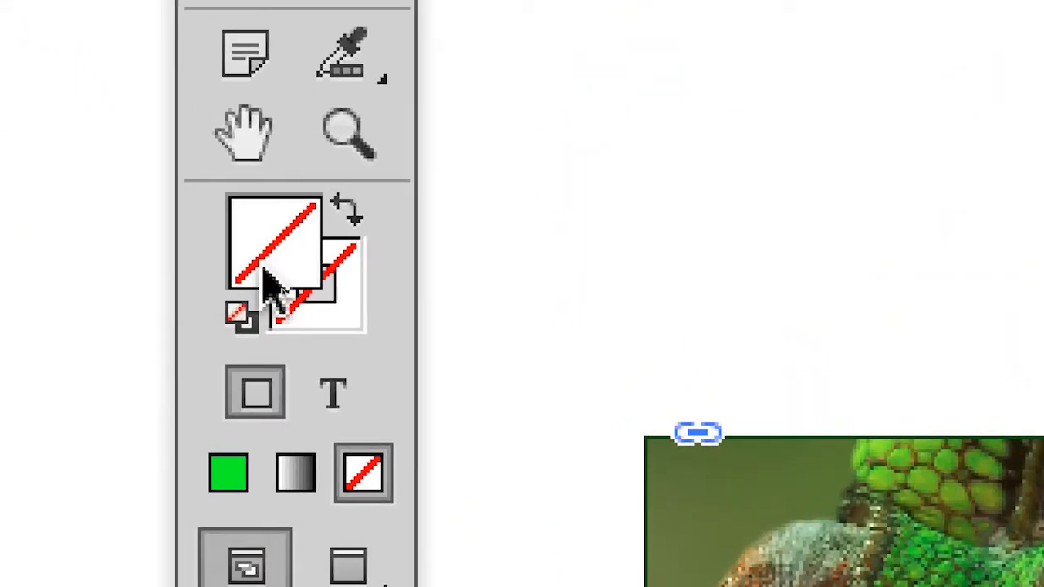
pyautogui.click(274, 283)
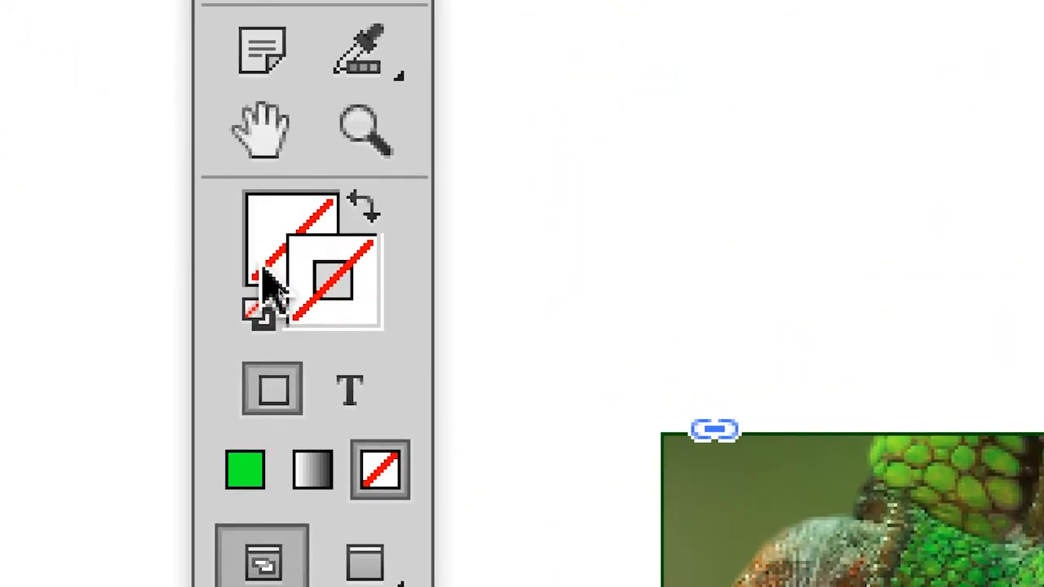
pyautogui.click(220, 234)
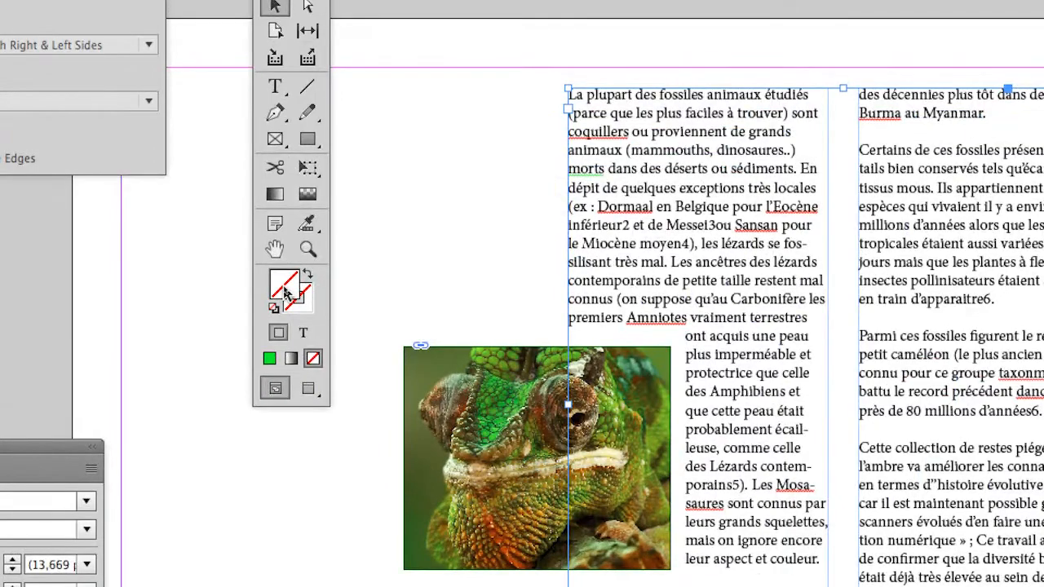
pyautogui.doubleClick(285, 292)
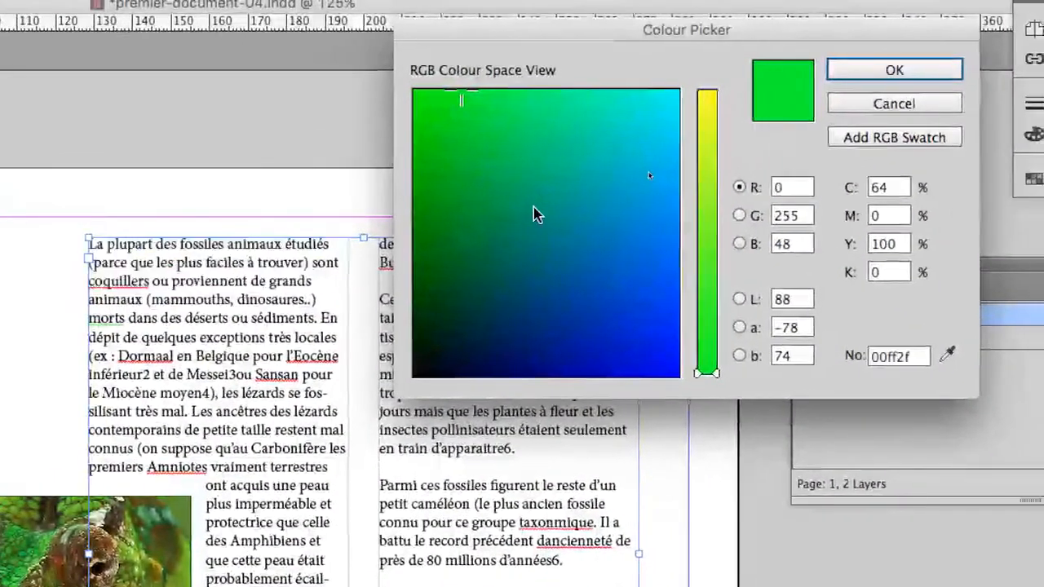
pyautogui.click(559, 203)
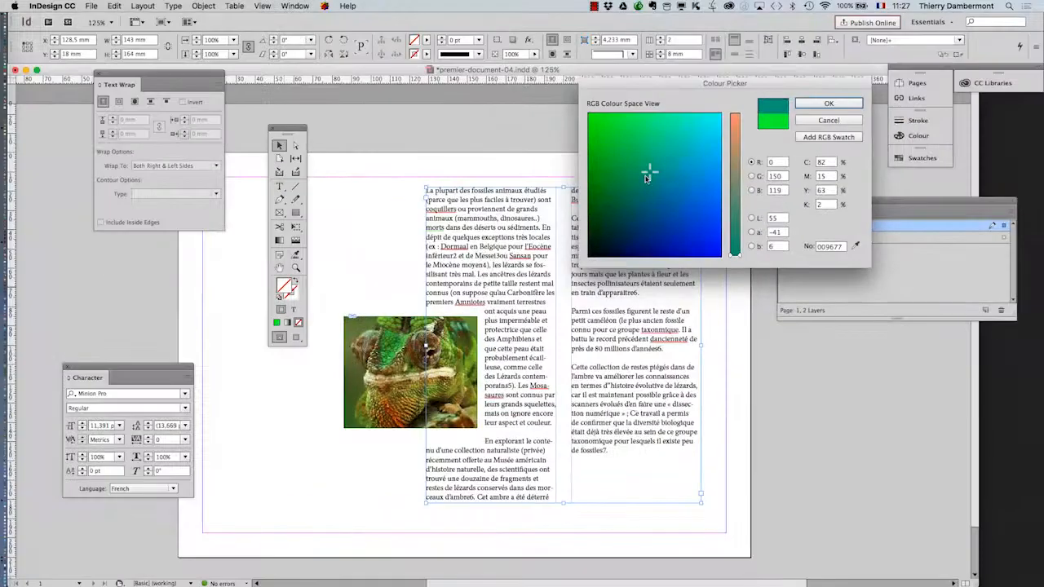
pyautogui.click(937, 99)
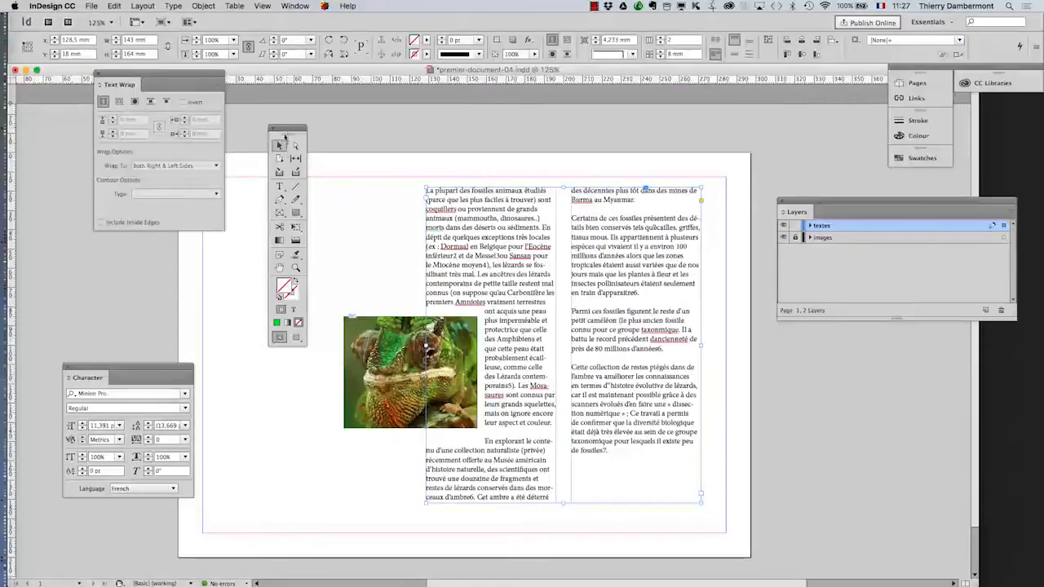
pyautogui.moveTo(284, 129); pyautogui.dragTo(29, 120)
# - Open the Swatches as a floating panel, and arrange it and the Layers panel so both are clear of each other
pyautogui.click(295, 6)
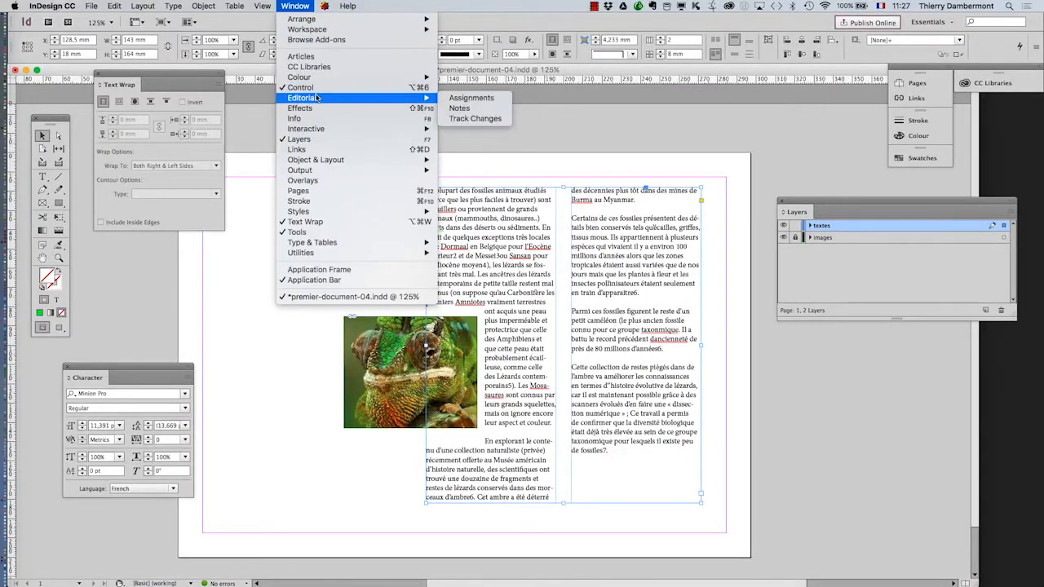
pyautogui.moveTo(377, 79)
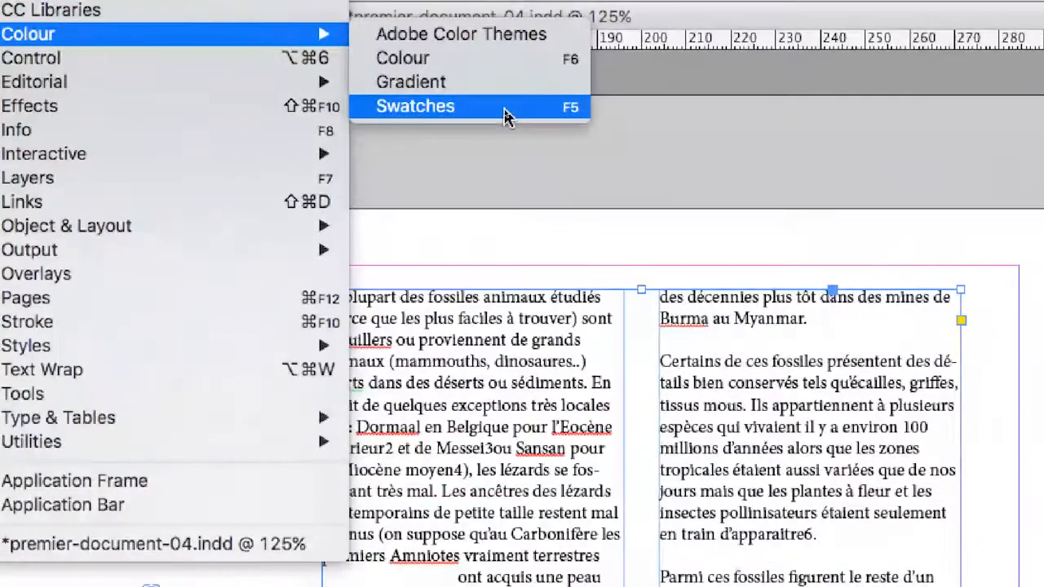
pyautogui.click(504, 114)
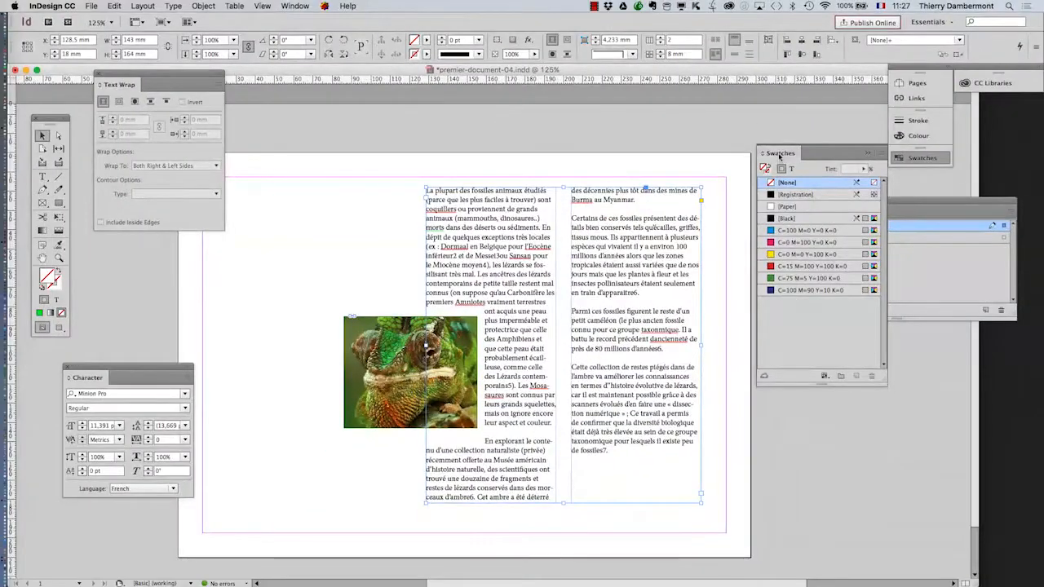
pyautogui.moveTo(812, 150); pyautogui.dragTo(637, 99)
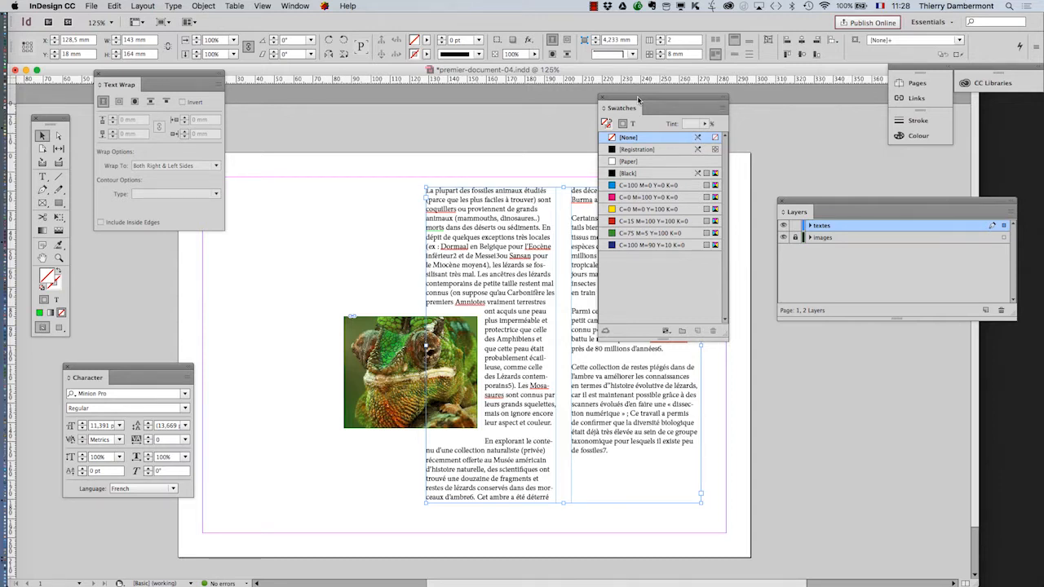
pyautogui.moveTo(796, 201); pyautogui.dragTo(795, 439)
pyautogui.moveTo(673, 109); pyautogui.dragTo(796, 99)
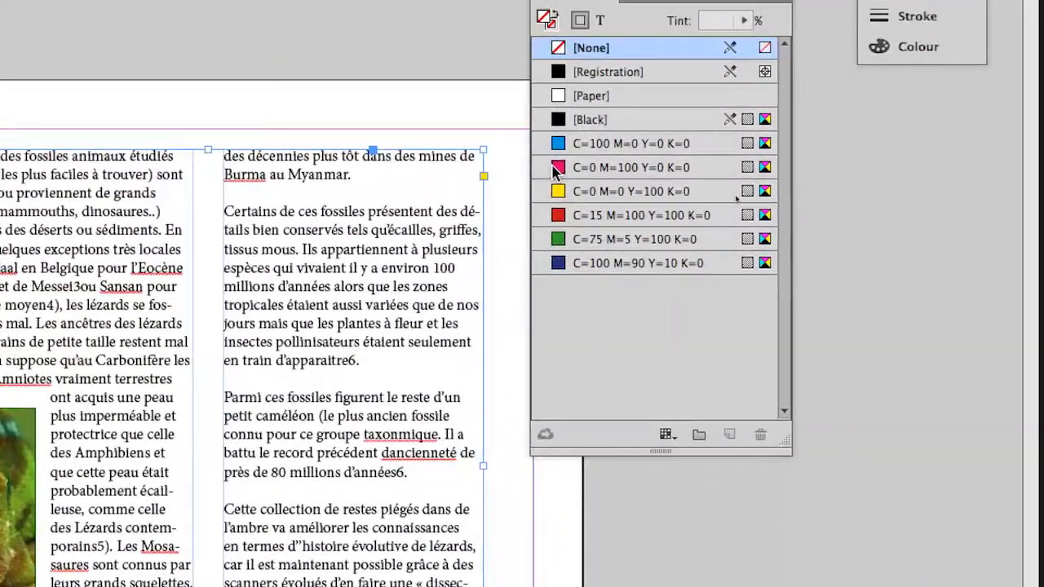
# - Try the magenta and red swatches as the text frame's fill, ending with C=0 M=100 Y=0 K=0 at a 37% tint
pyautogui.click(565, 172)
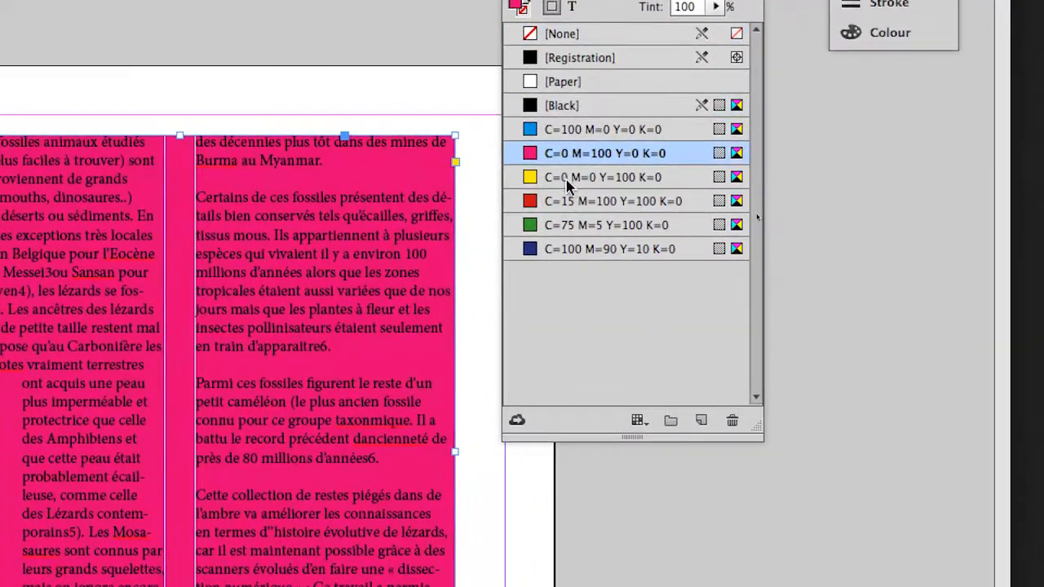
pyautogui.click(572, 219)
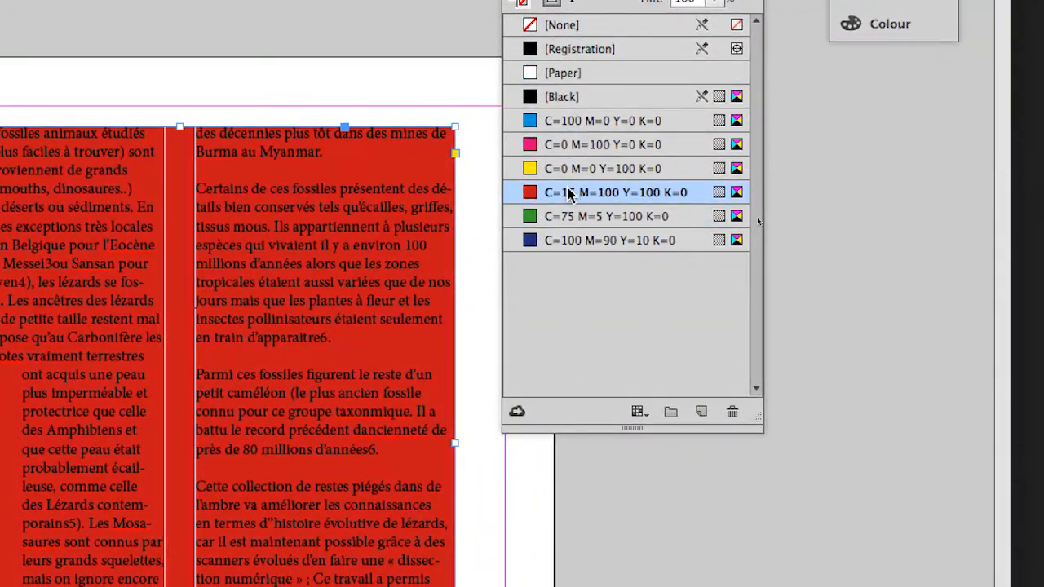
pyautogui.click(566, 144)
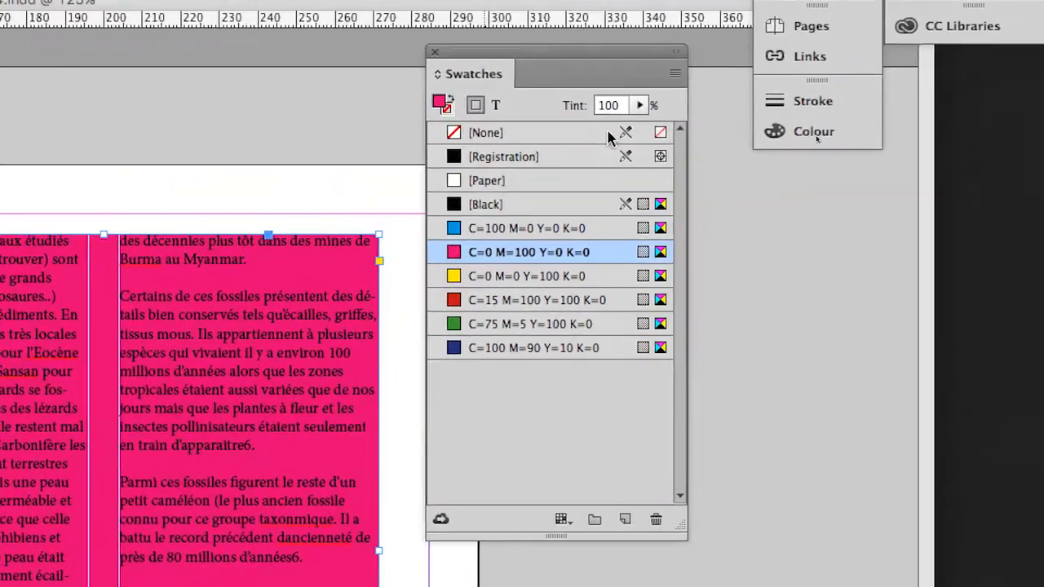
pyautogui.click(639, 105)
pyautogui.moveTo(647, 130); pyautogui.dragTo(598, 133)
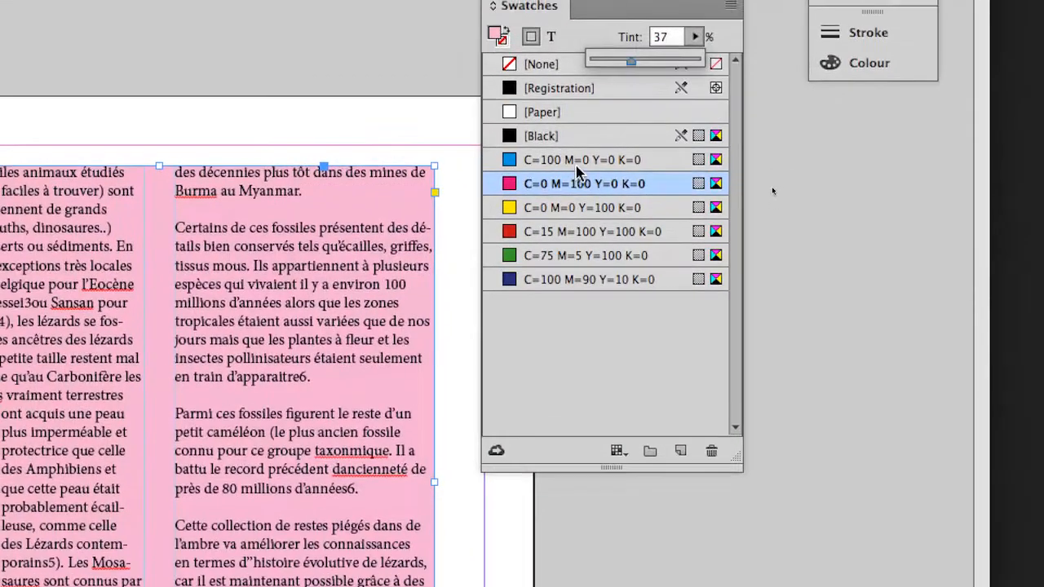
# - Fill the text frame with the swatch C=100 M=0 Y=0 K=0 at a 100% tint
pyautogui.click(543, 238)
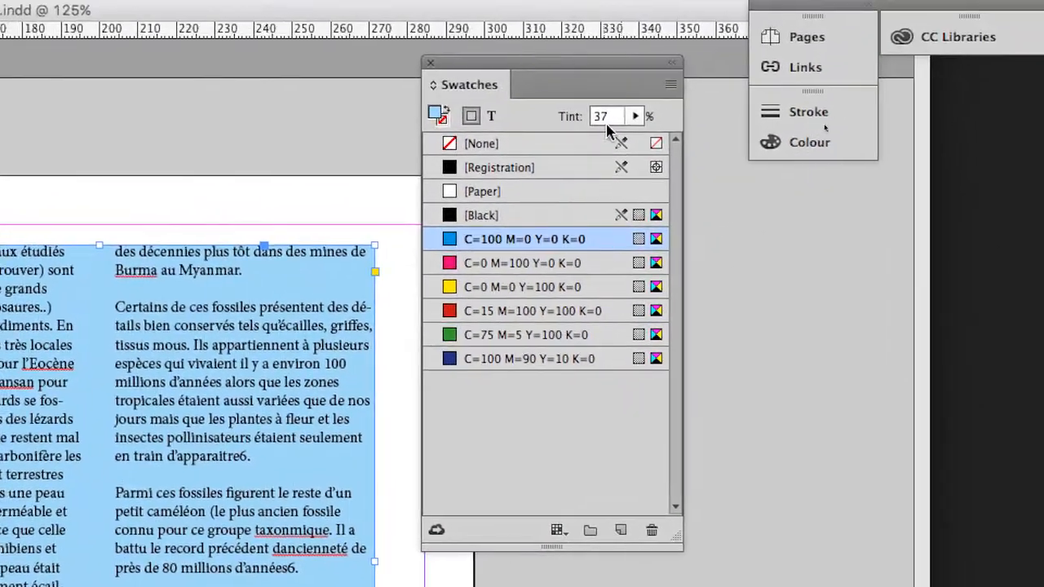
pyautogui.click(693, 38)
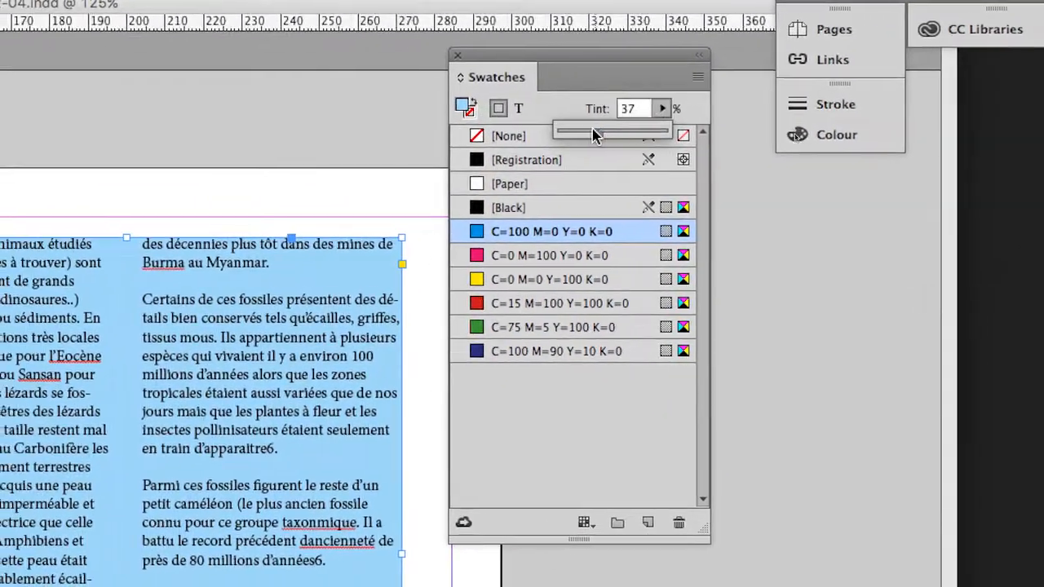
pyautogui.moveTo(593, 136); pyautogui.dragTo(628, 134)
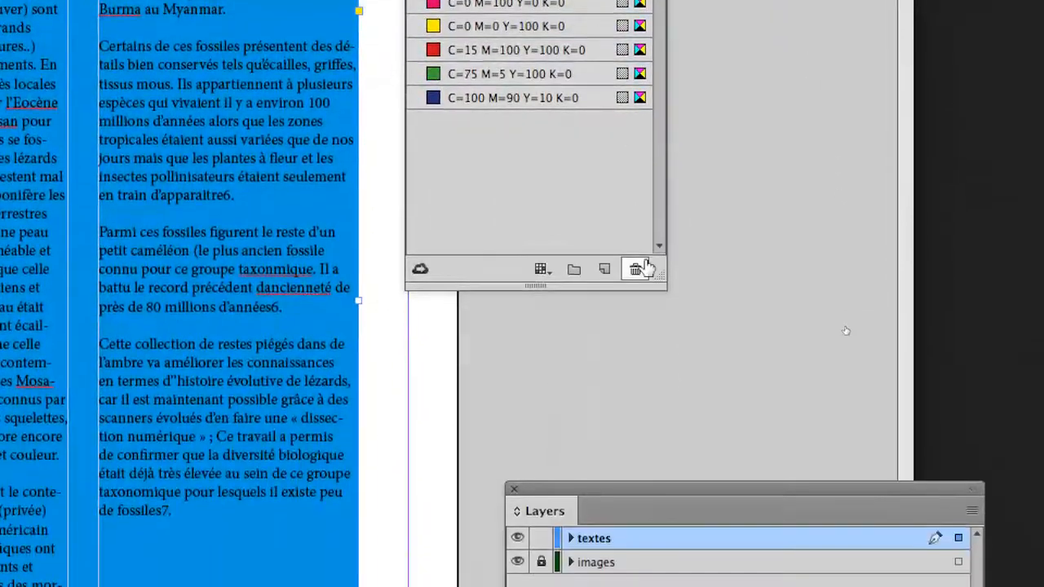
# - Shorten the Swatches panel and reposition it near the page's upper edge
pyautogui.moveTo(659, 309); pyautogui.dragTo(678, 190)
pyautogui.moveTo(678, 229); pyautogui.dragTo(681, 231)
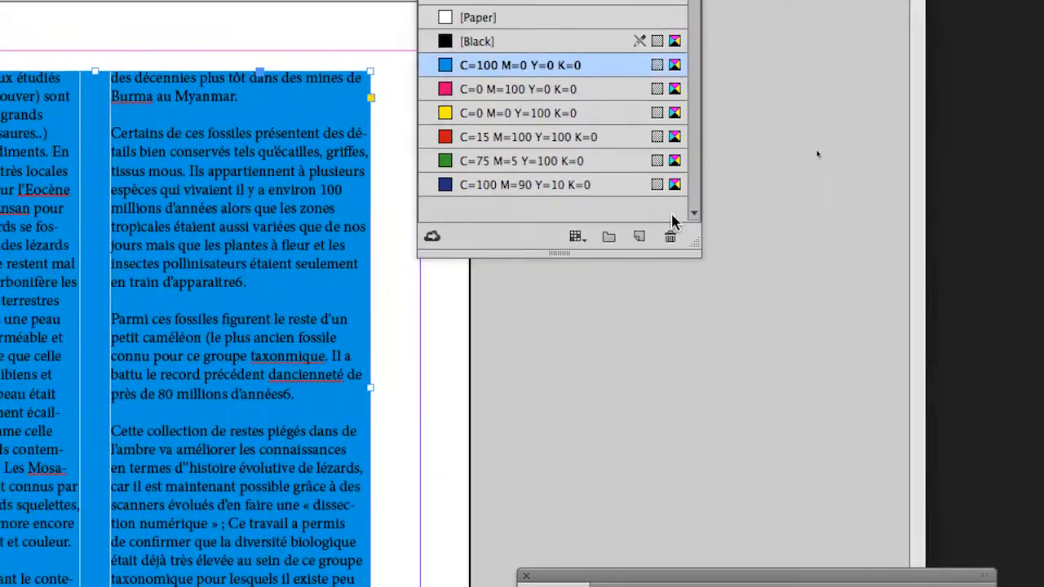
pyautogui.moveTo(630, 104); pyautogui.dragTo(518, 90)
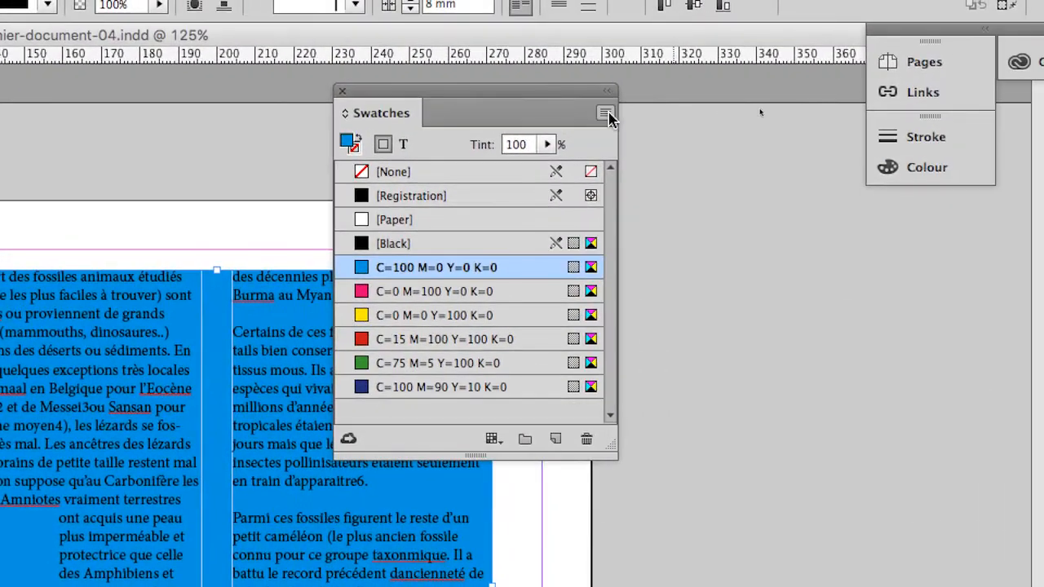
# - Begin a new colour swatch, review the available colour modes, and set its mode to RGB
pyautogui.click(605, 114)
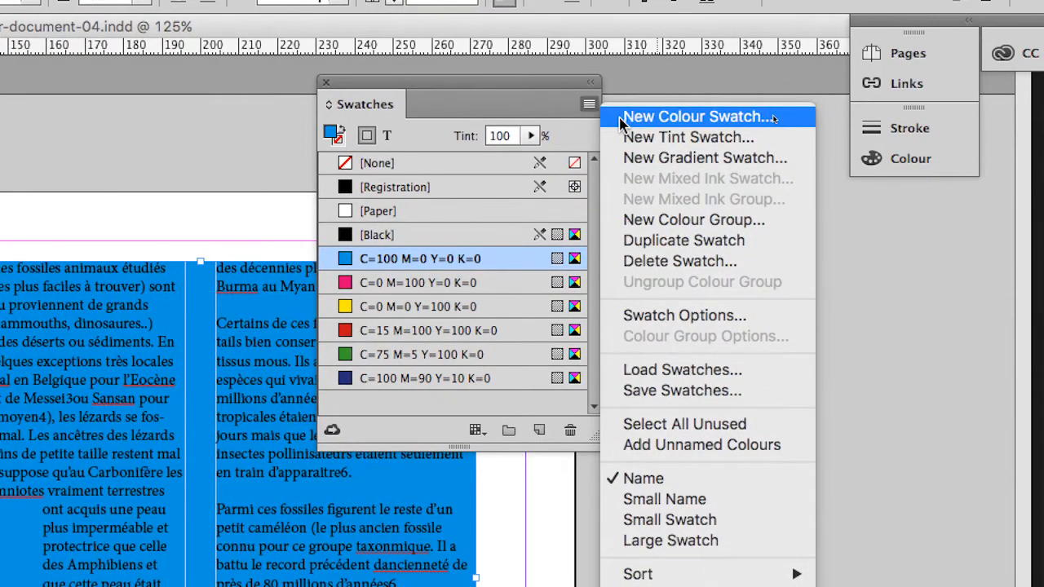
pyautogui.click(620, 118)
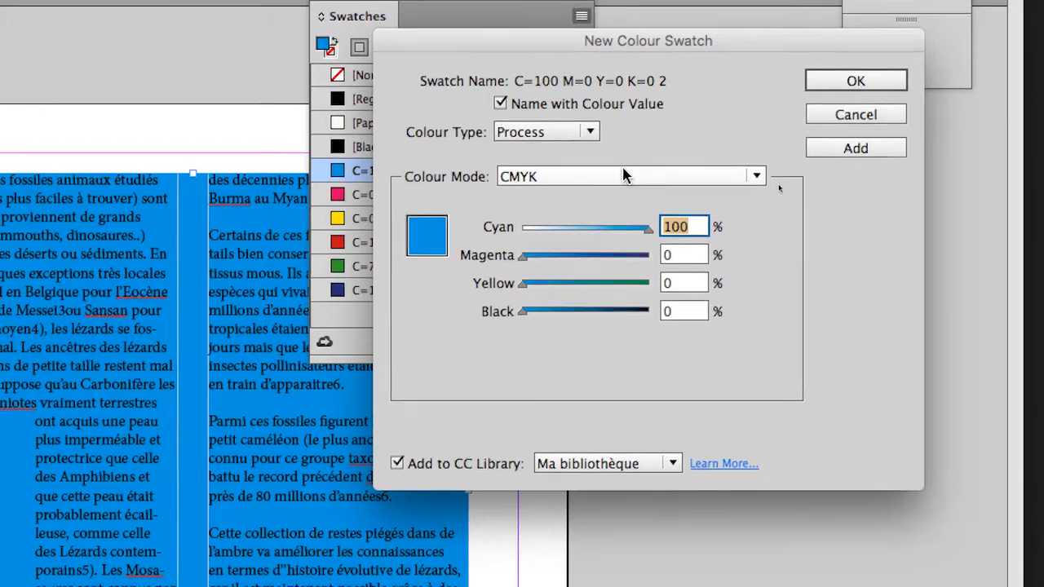
pyautogui.click(624, 175)
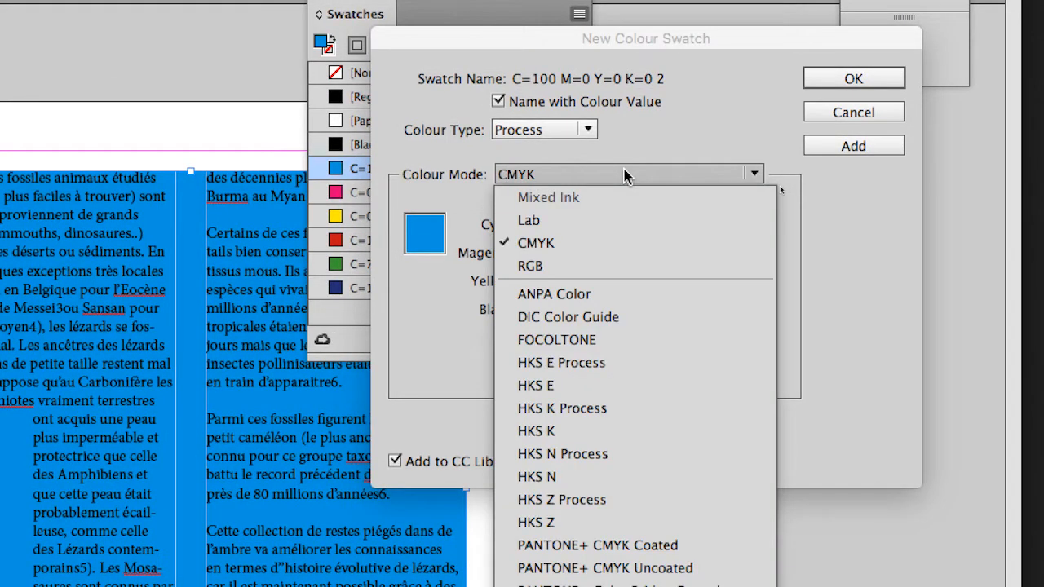
pyautogui.click(624, 175)
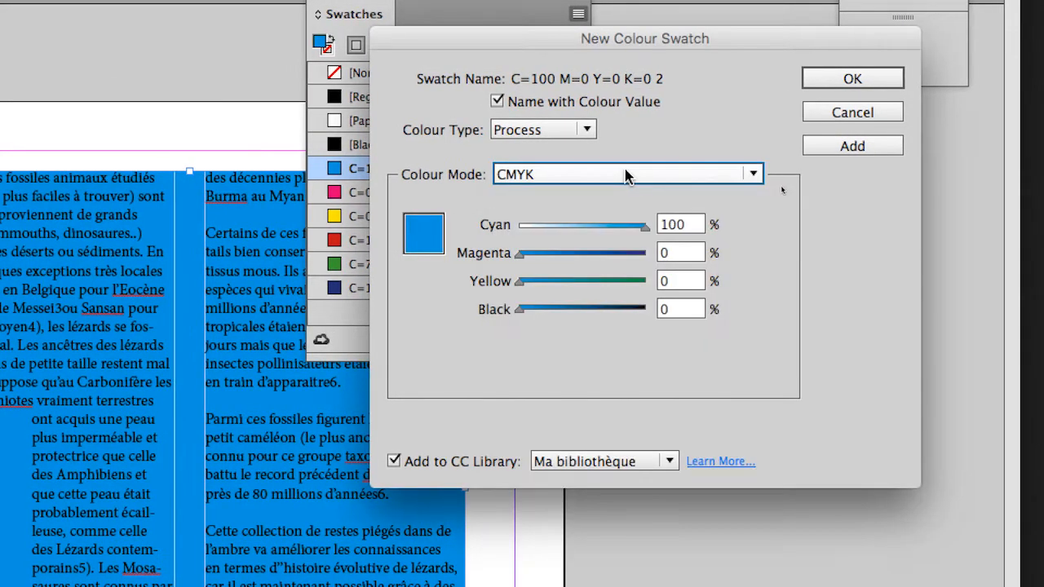
pyautogui.click(625, 175)
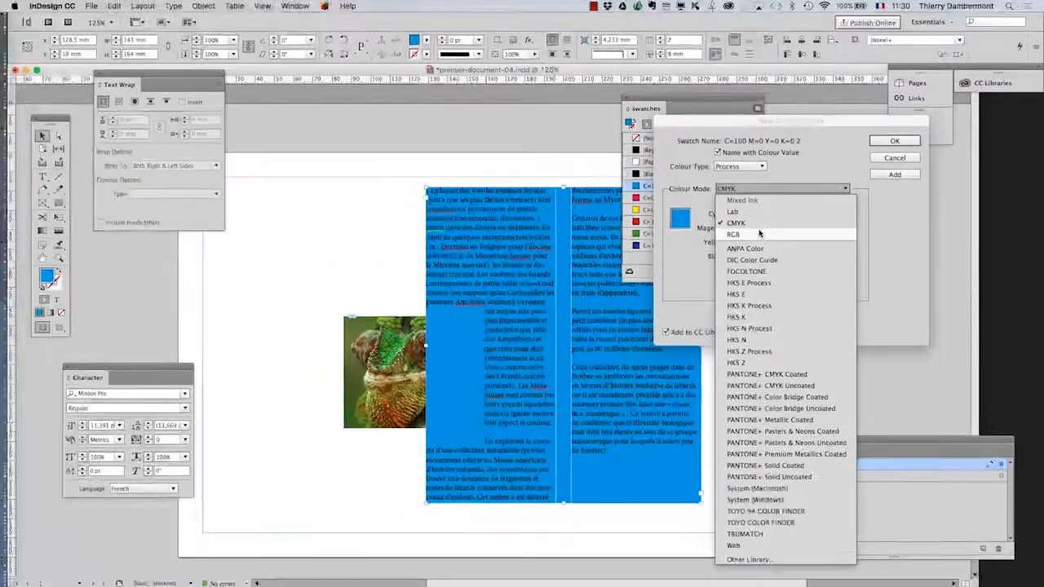
pyautogui.click(558, 270)
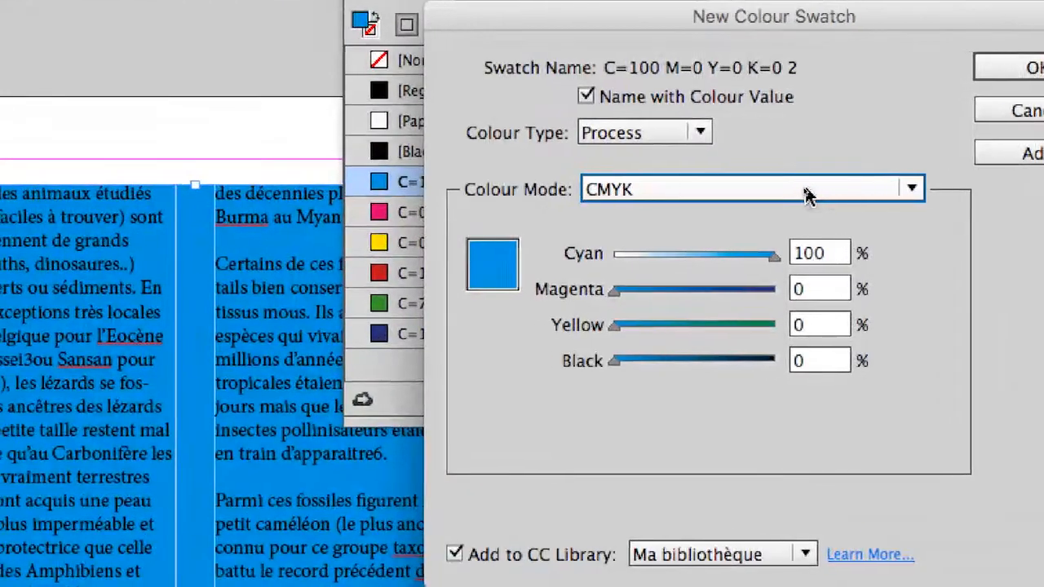
pyautogui.click(813, 196)
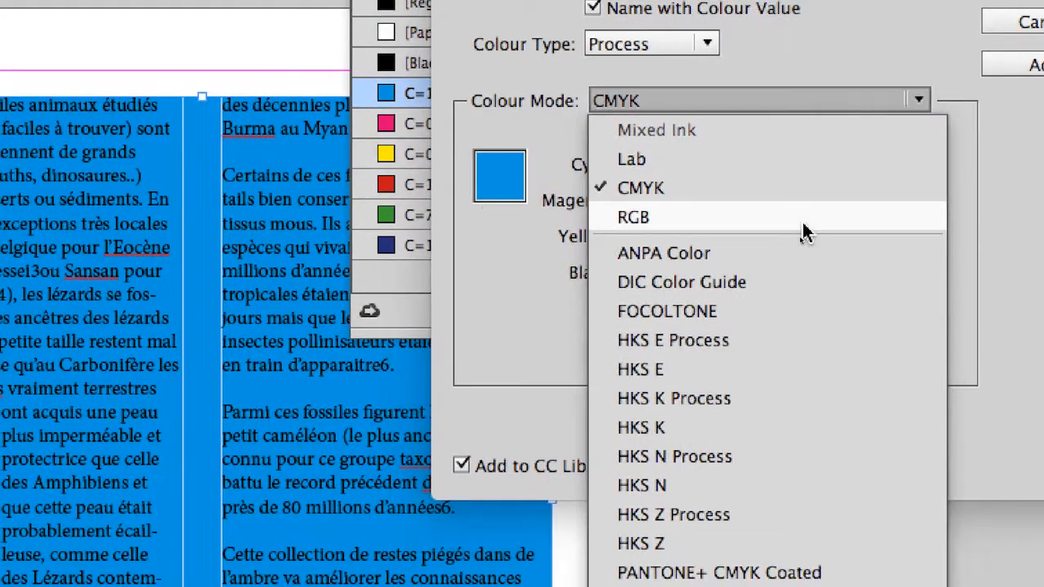
pyautogui.click(803, 232)
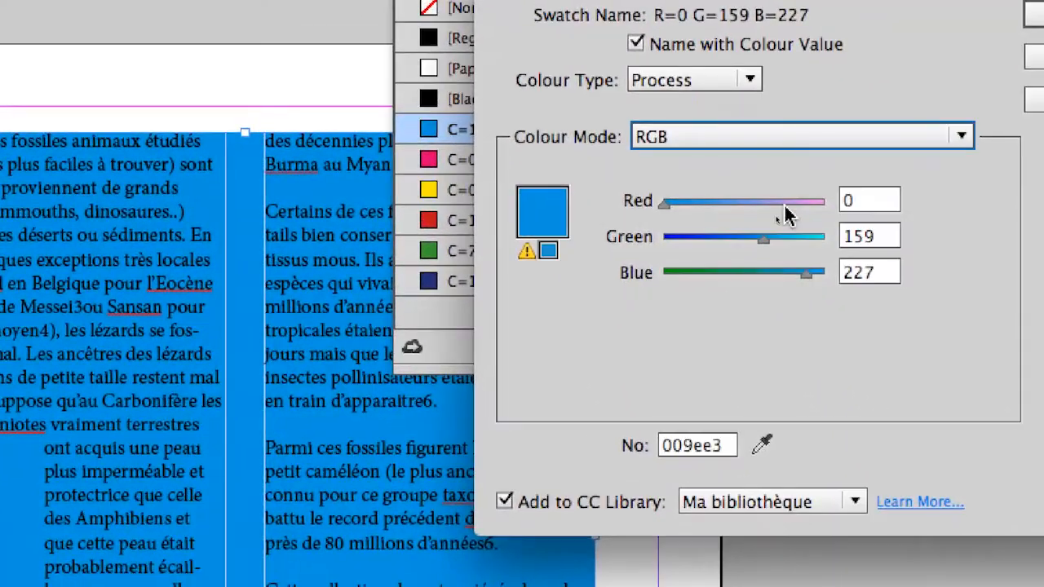
# - Create the new swatch with the values R=81 G=215 B=242, and lengthen the Swatches panel to show the whole list
pyautogui.click(823, 243)
pyautogui.moveTo(789, 214); pyautogui.dragTo(799, 214)
pyautogui.click(784, 246)
pyautogui.click(791, 215)
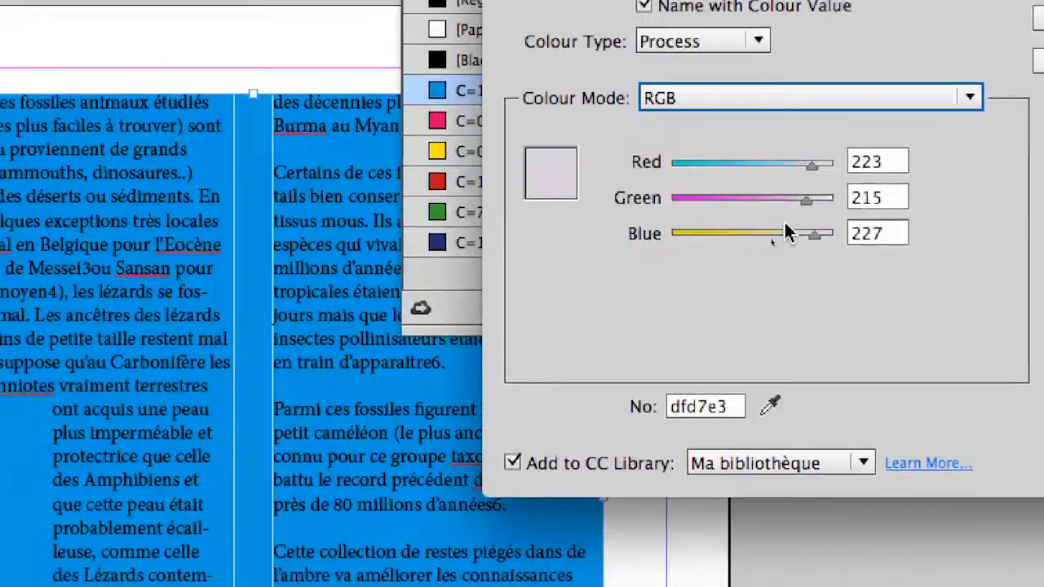
pyautogui.moveTo(763, 251); pyautogui.dragTo(701, 250)
pyautogui.moveTo(759, 229); pyautogui.dragTo(700, 208)
pyautogui.click(856, 156)
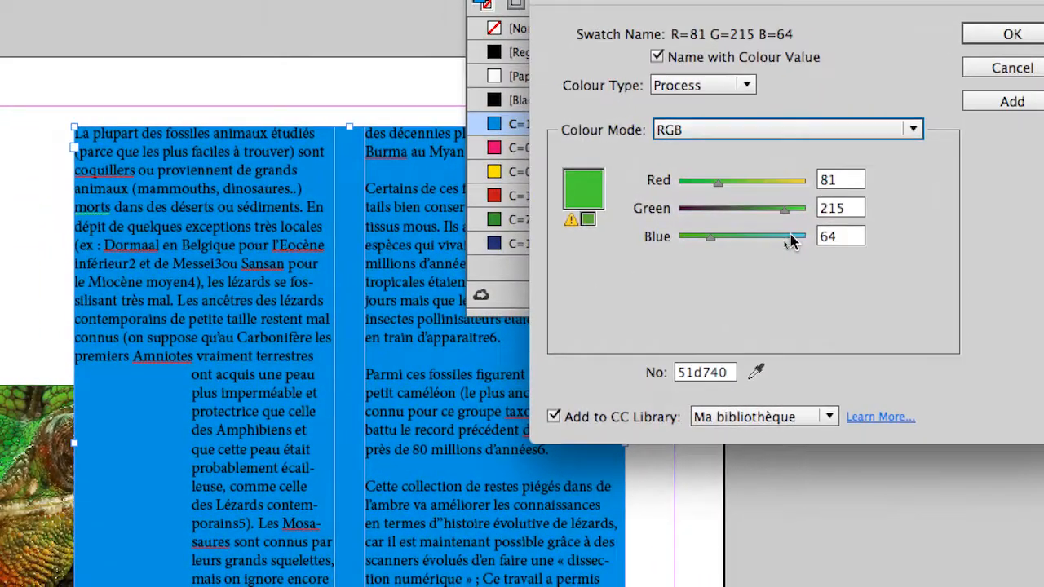
pyautogui.click(791, 237)
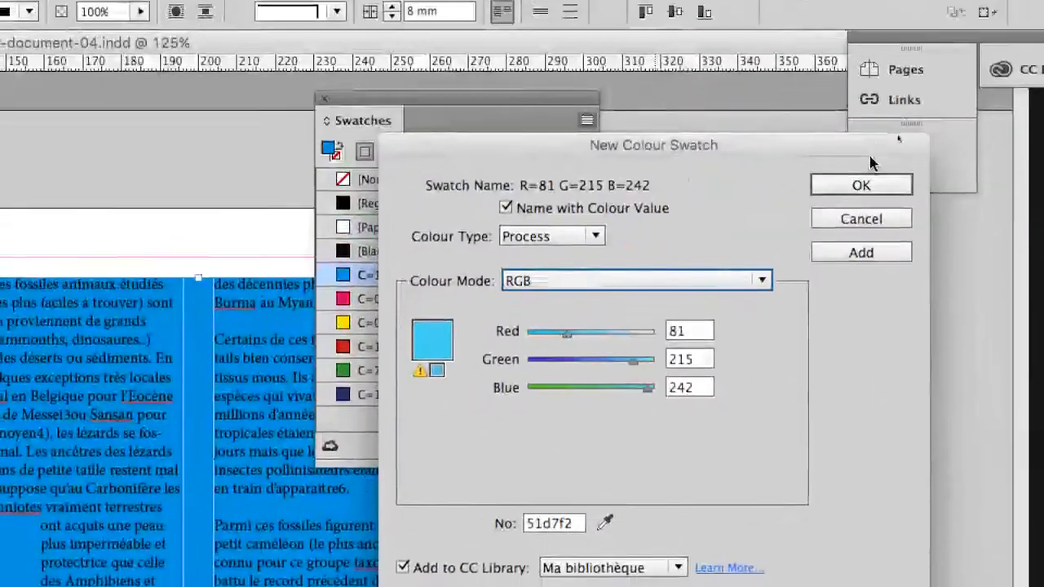
pyautogui.click(1012, 35)
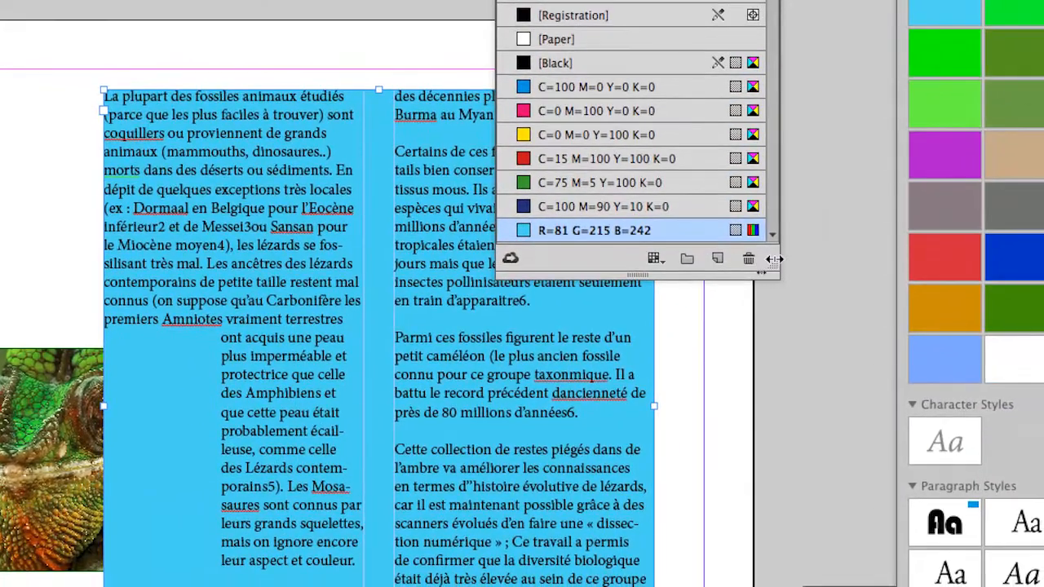
pyautogui.moveTo(777, 272); pyautogui.dragTo(811, 344)
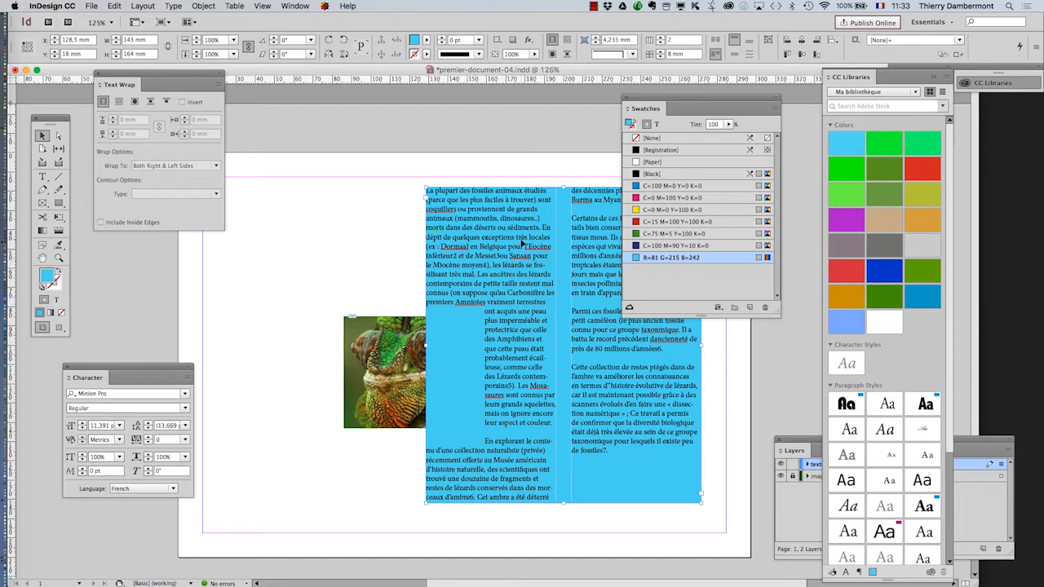
# - Switch to Firefox, open a new browser window, and search Google for "should use rgb in indesign"
pyautogui.click(23, 525)
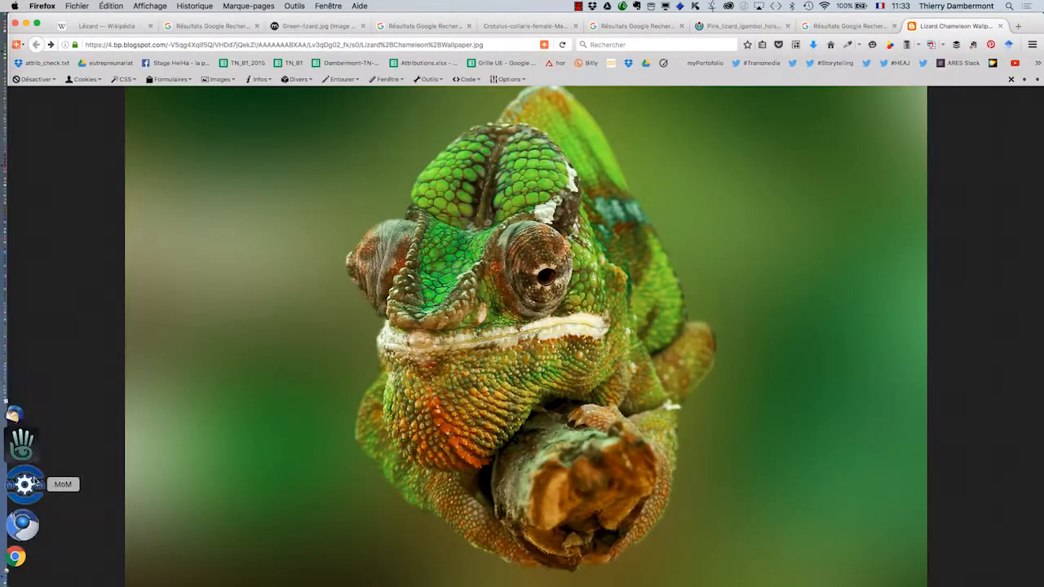
pyautogui.click(77, 6)
pyautogui.click(395, 181)
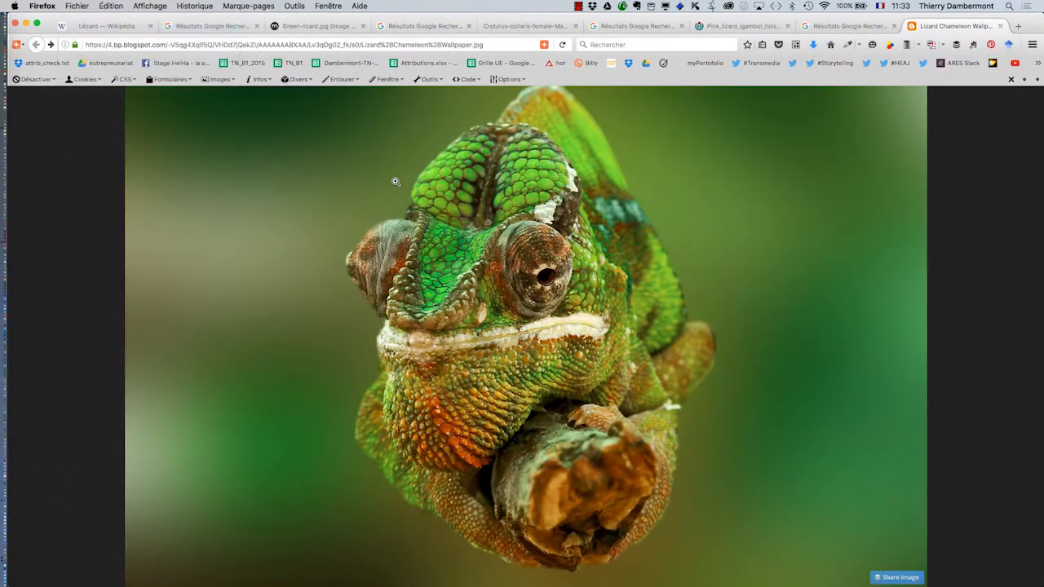
pyautogui.press('super+n')
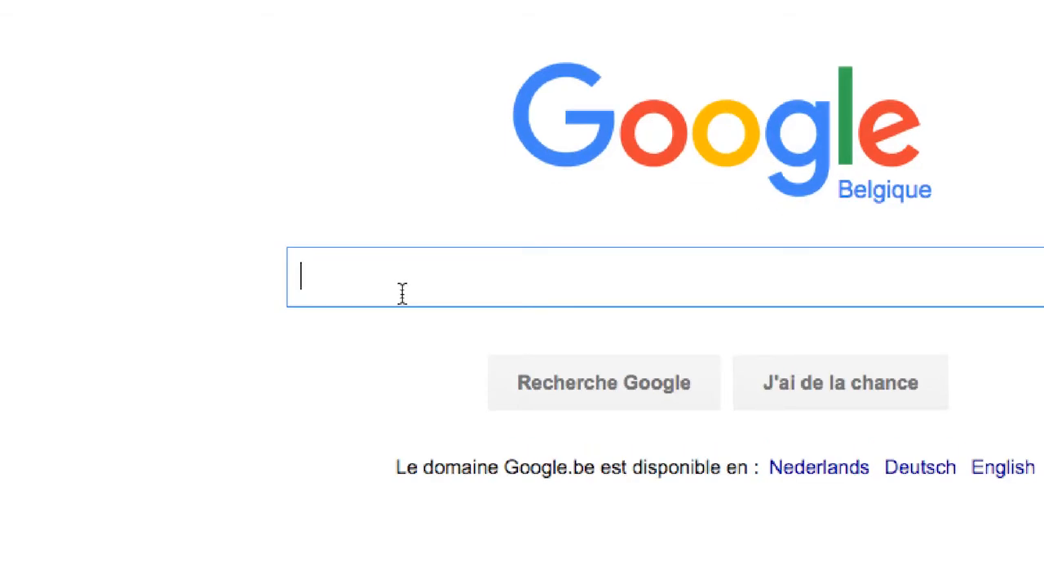
pyautogui.write('shou')
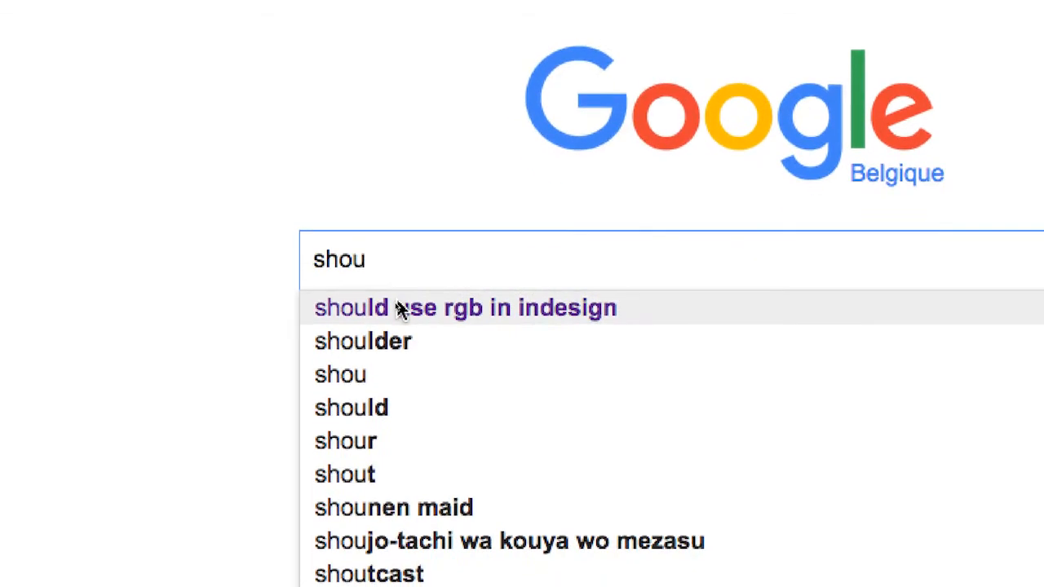
pyautogui.click(400, 308)
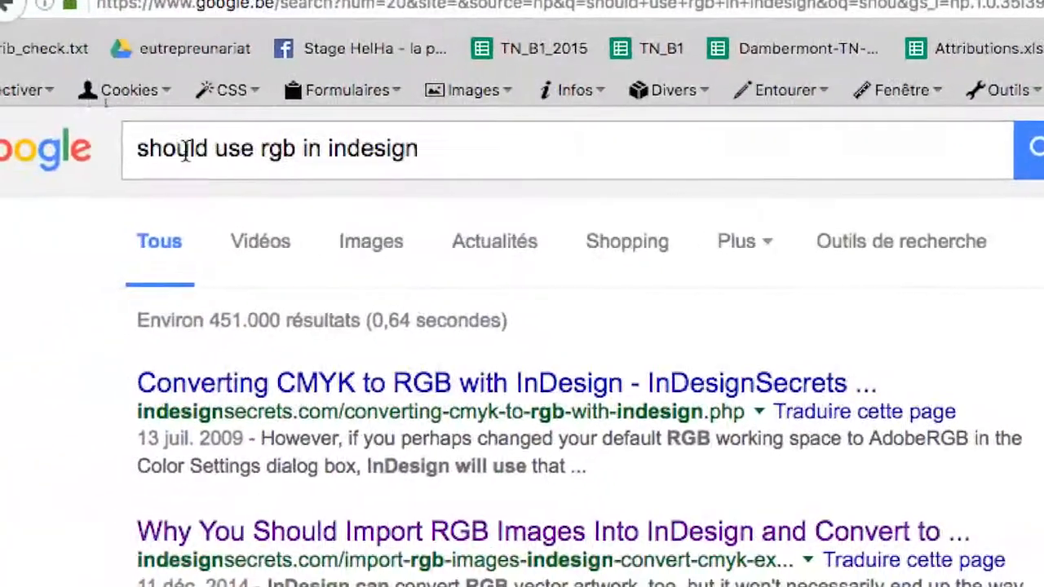
# - Open the InDesignSecrets article "Why You Should Import RGB Images Into InDesign and Convert to CMYK On Export" and skim its introduction
pyautogui.click(165, 149)
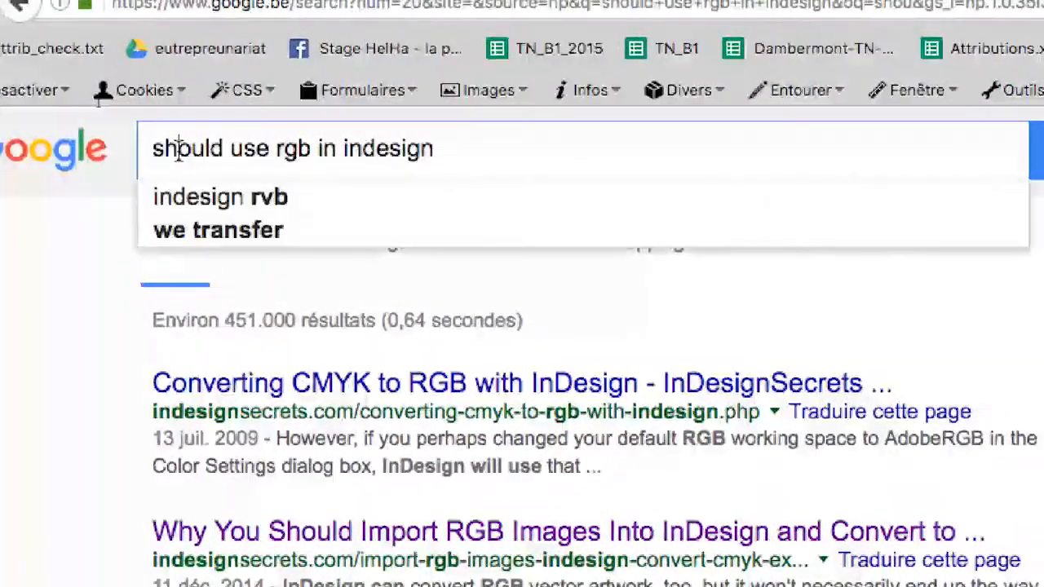
pyautogui.tripleClick(165, 149)
pyautogui.click(165, 149)
pyautogui.click(110, 243)
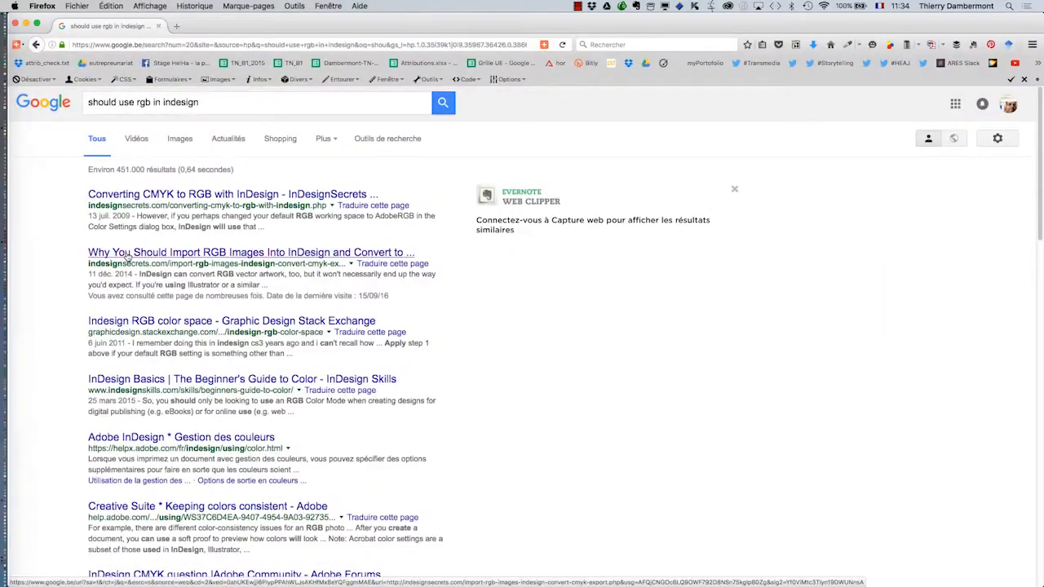
pyautogui.click(129, 255)
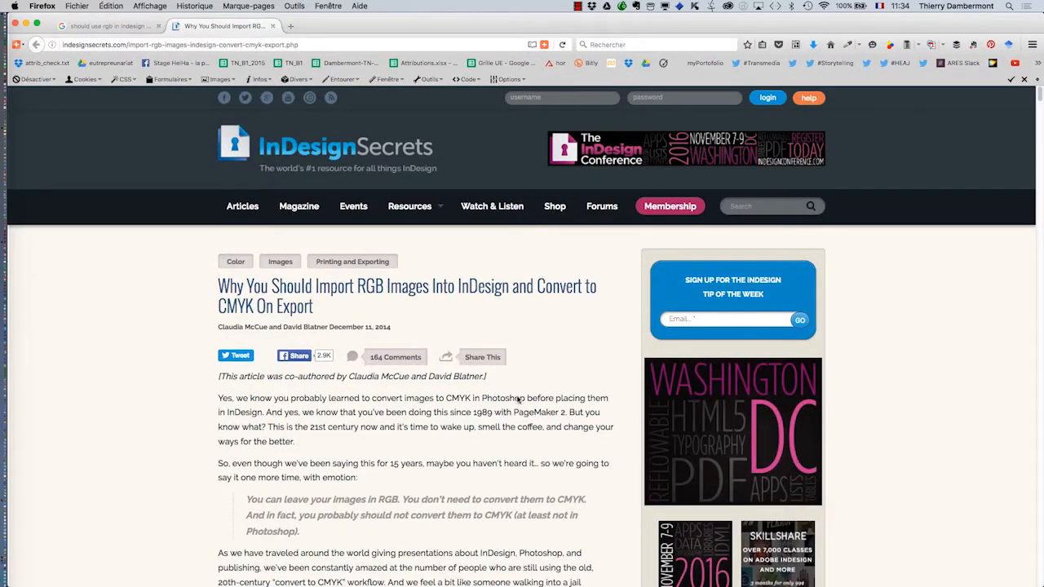
pyautogui.scroll(-3, 517, 399)
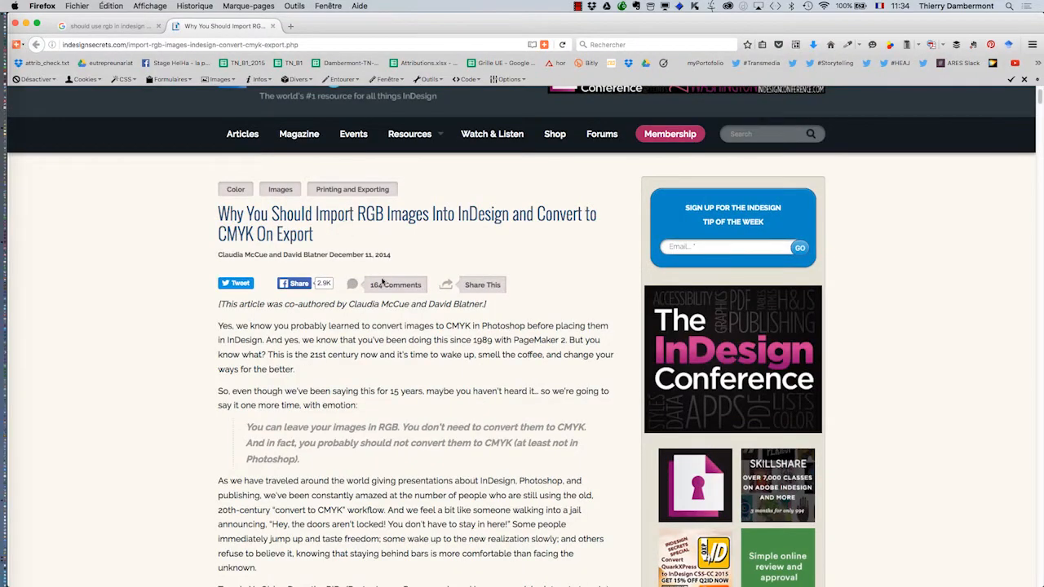
pyautogui.scroll(2, 440, 383)
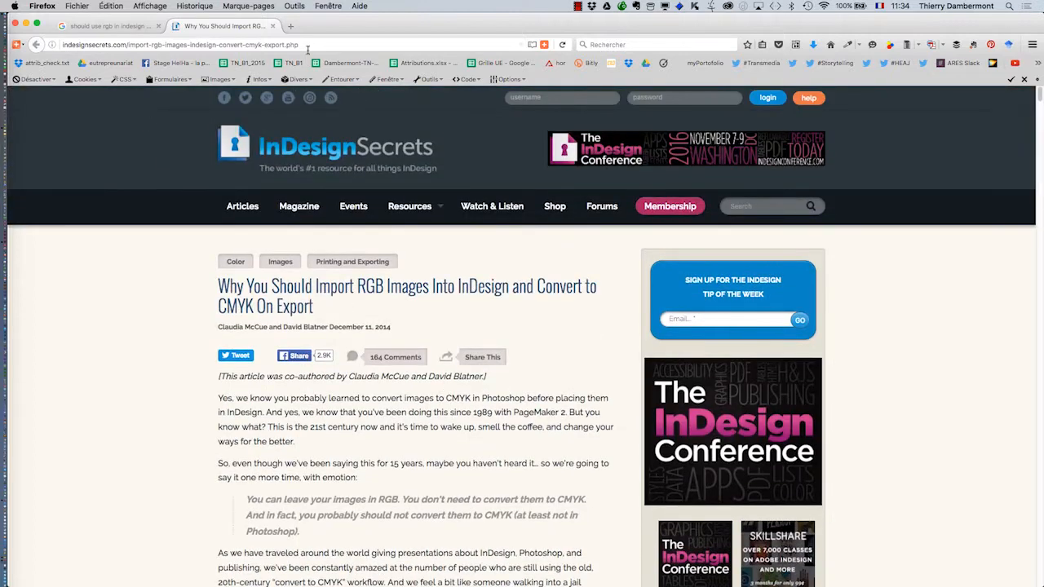
# - Search Google in a new tab for "coup de gueule gestion des couleurs"
pyautogui.click(291, 26)
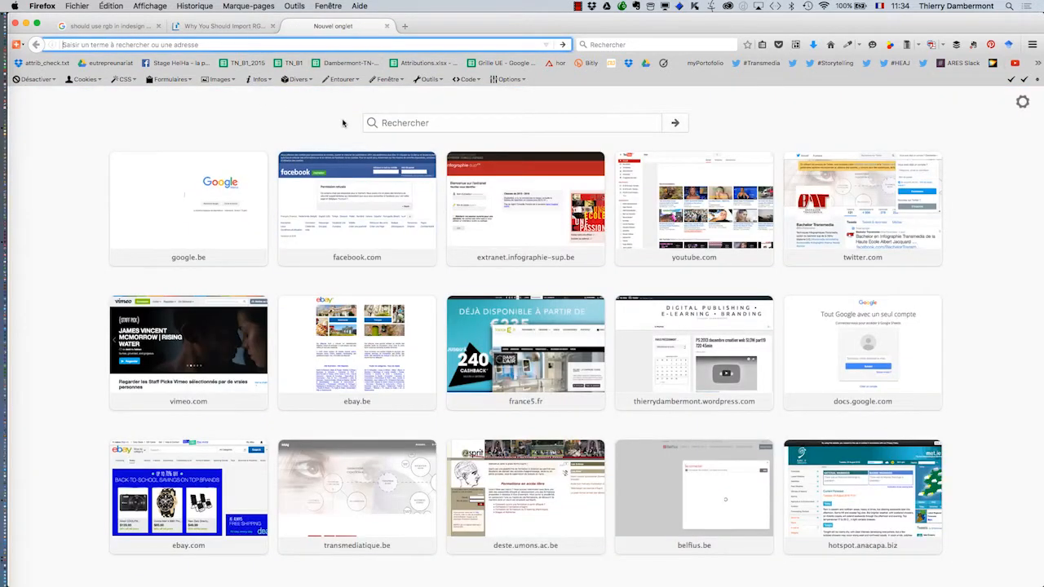
pyautogui.click(208, 192)
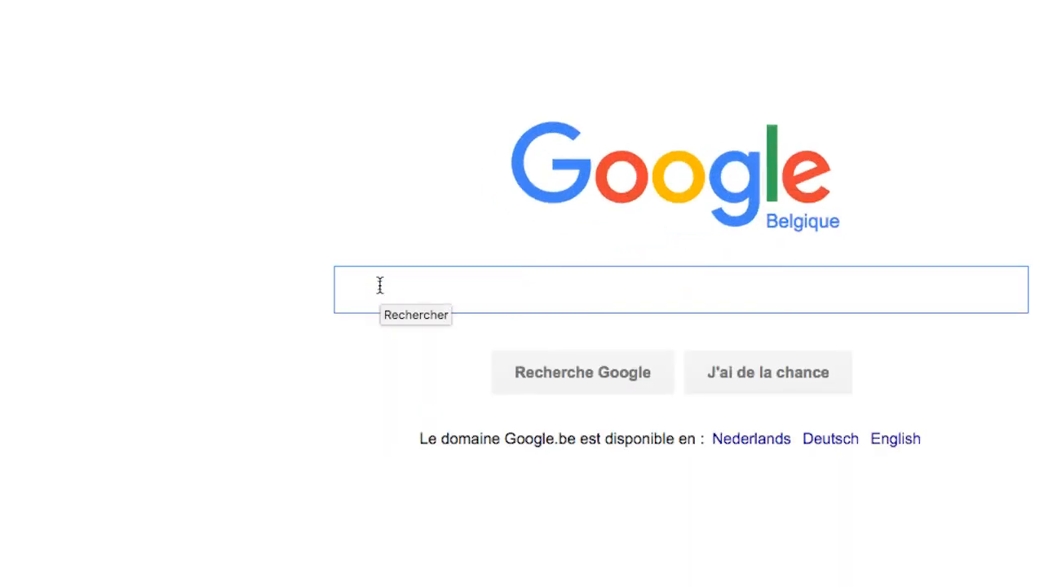
pyautogui.write('c')
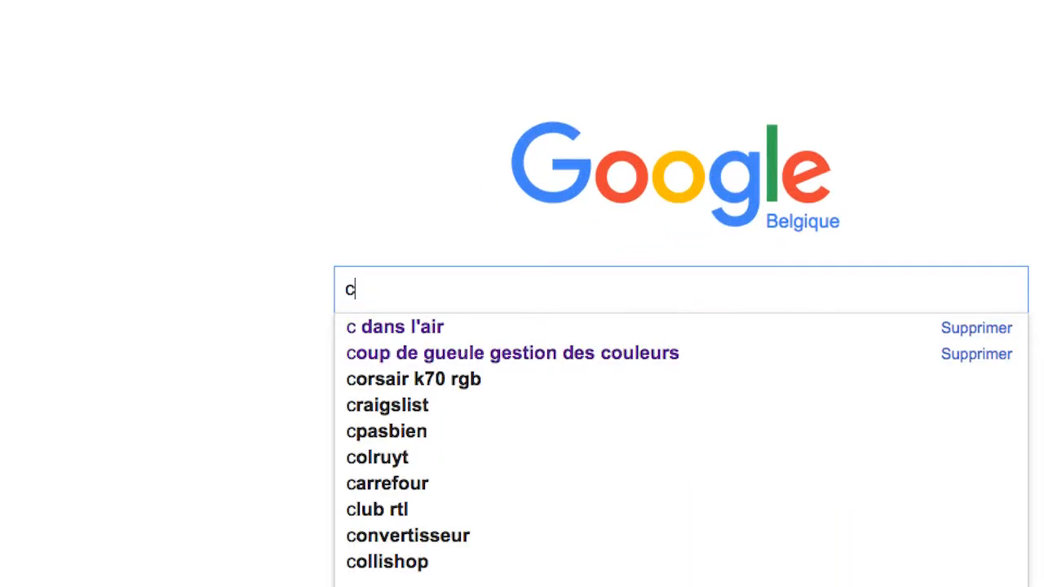
pyautogui.write('oup')
pyautogui.press('Escape')
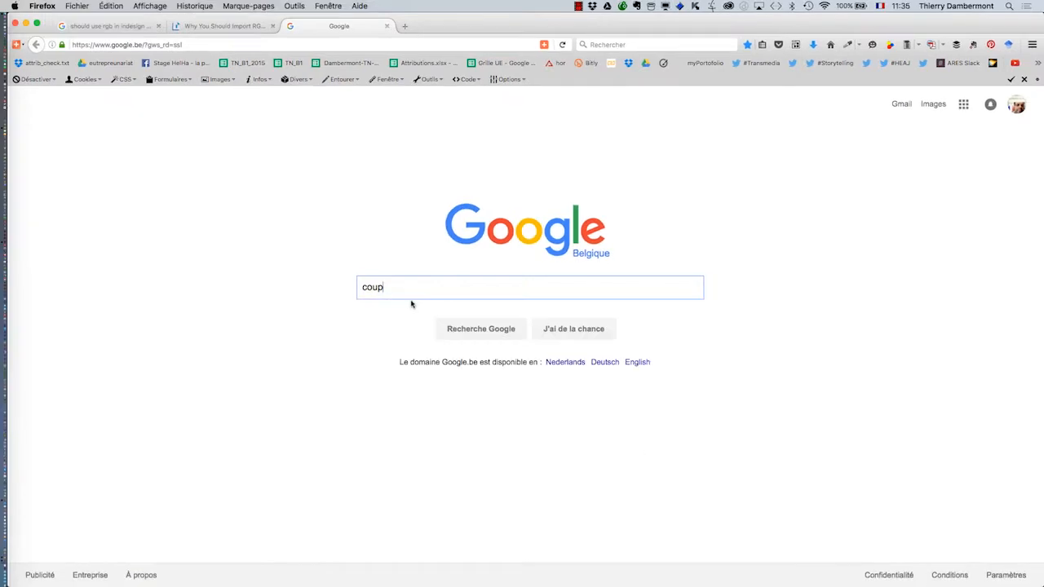
pyautogui.write('de')
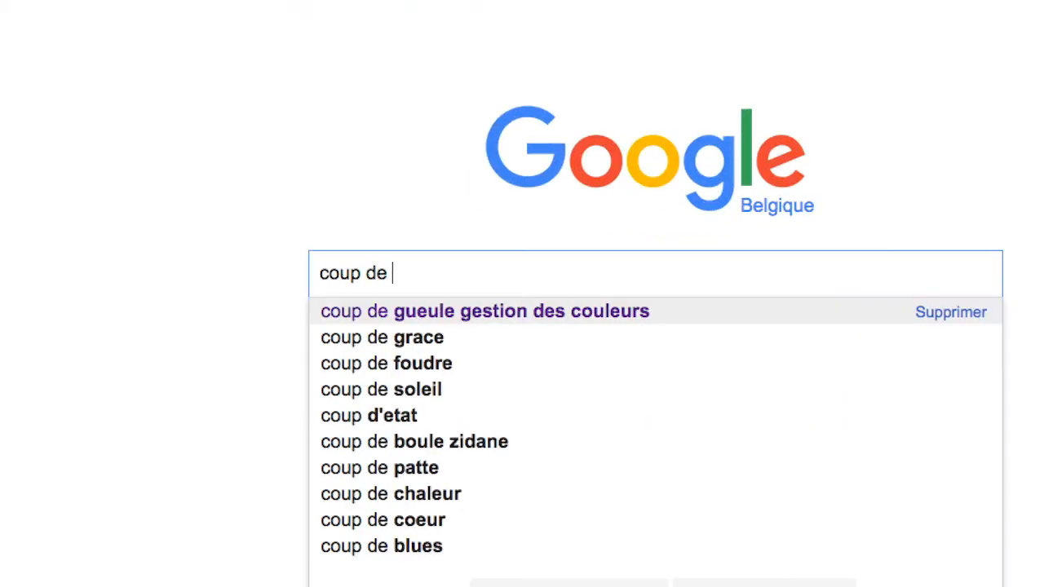
pyautogui.click(462, 314)
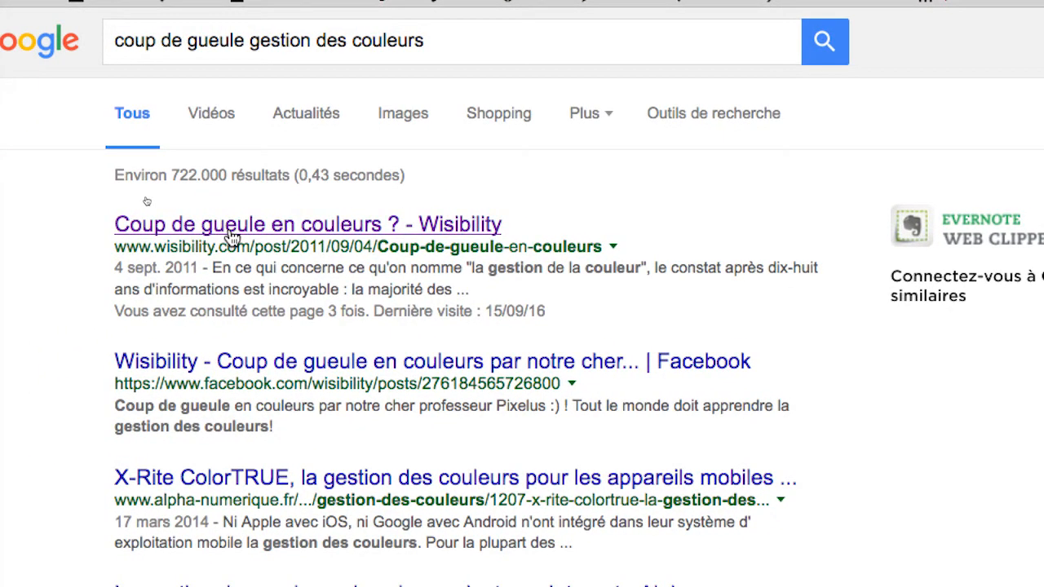
# - Open the Wisibility article "Coup de gueule en couleurs ?", skim it, and highlight the mention of Apple in 1993
pyautogui.click(231, 236)
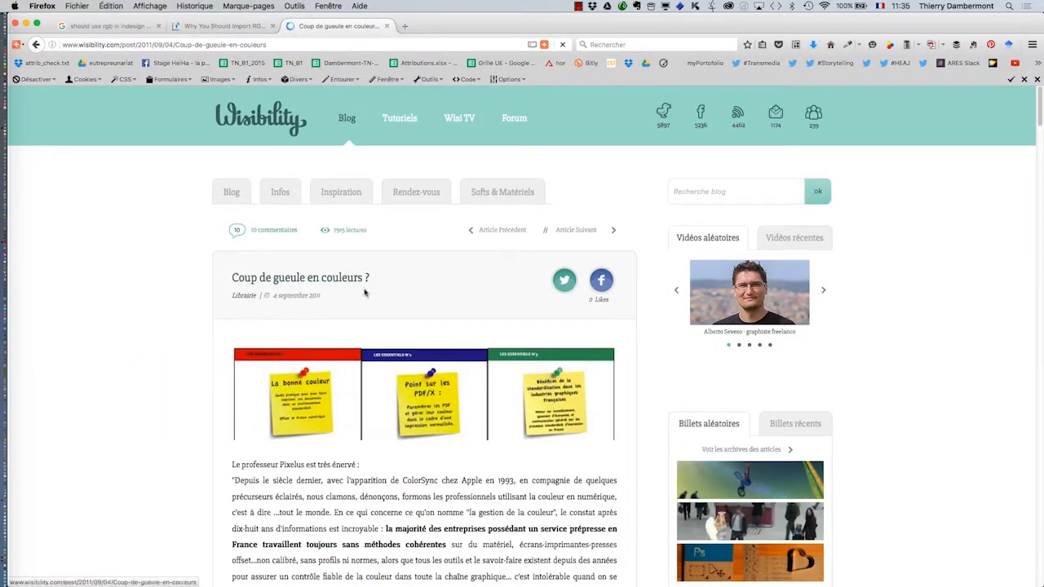
pyautogui.scroll(-4, 689, 530)
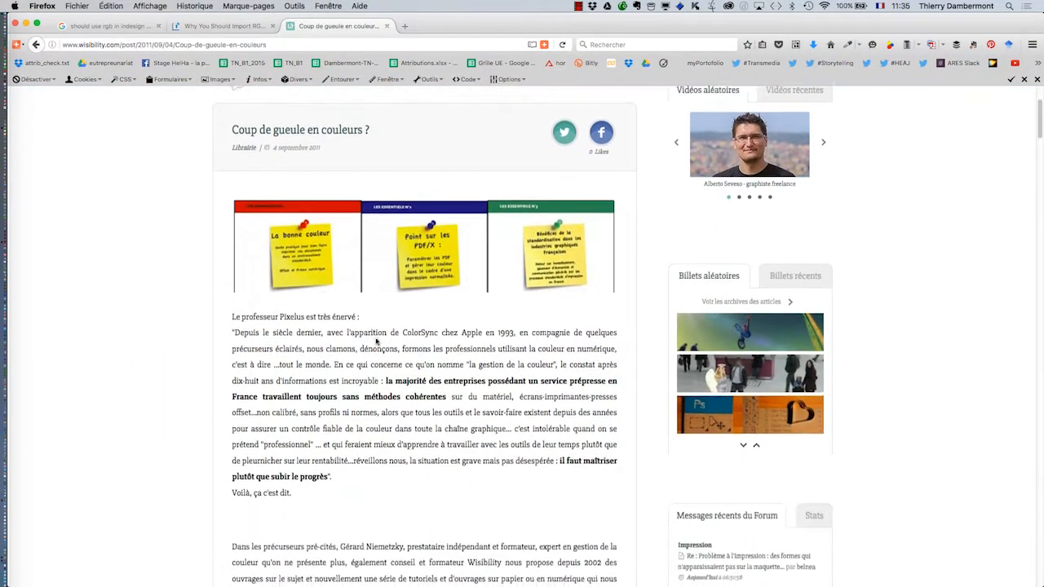
pyautogui.scroll(-8, 376, 341)
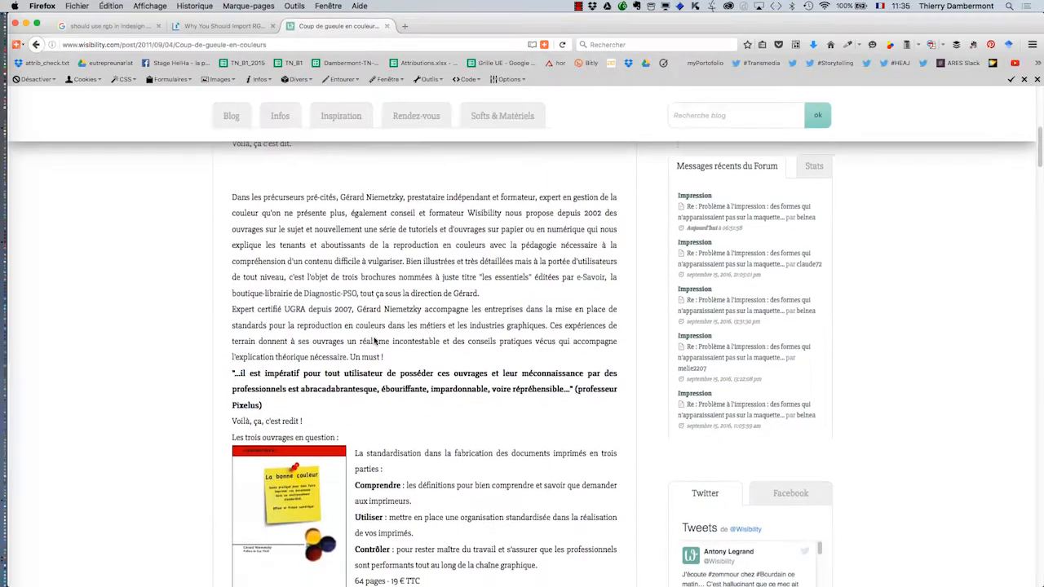
pyautogui.scroll(-4, 374, 340)
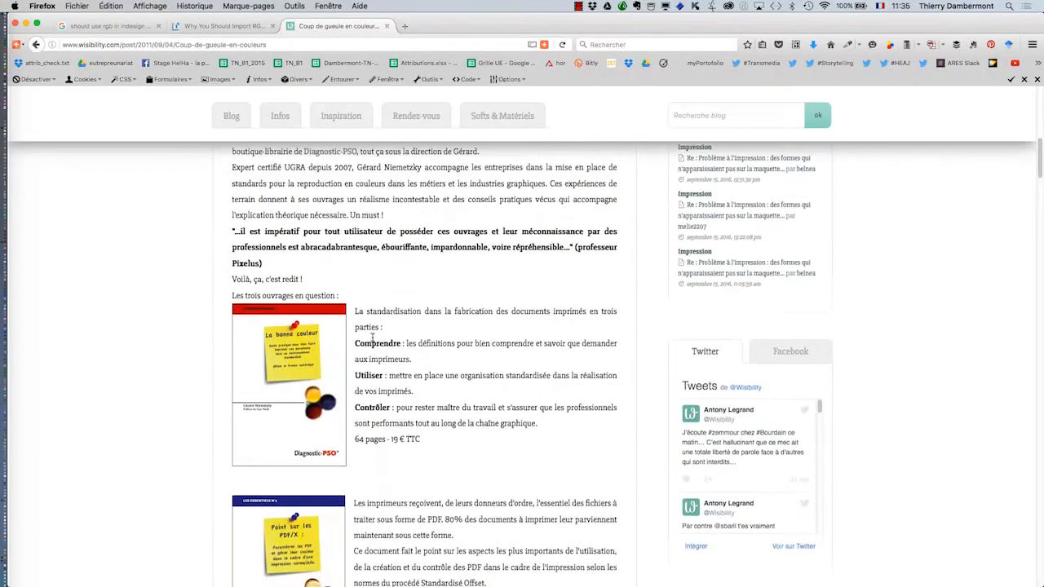
pyautogui.scroll(-2, 372, 341)
pyautogui.scroll(18, 372, 341)
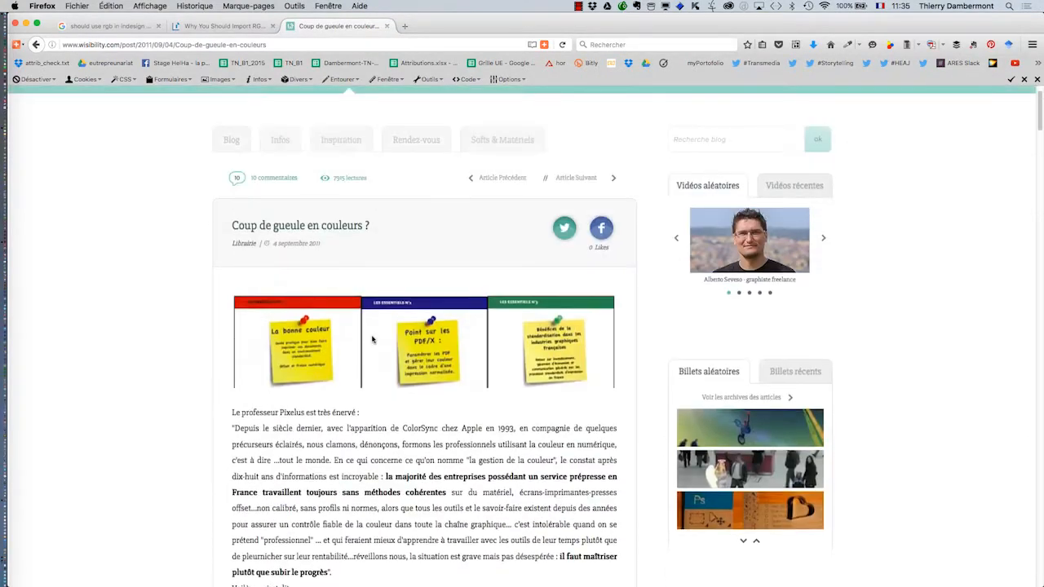
pyautogui.scroll(-1, 436, 475)
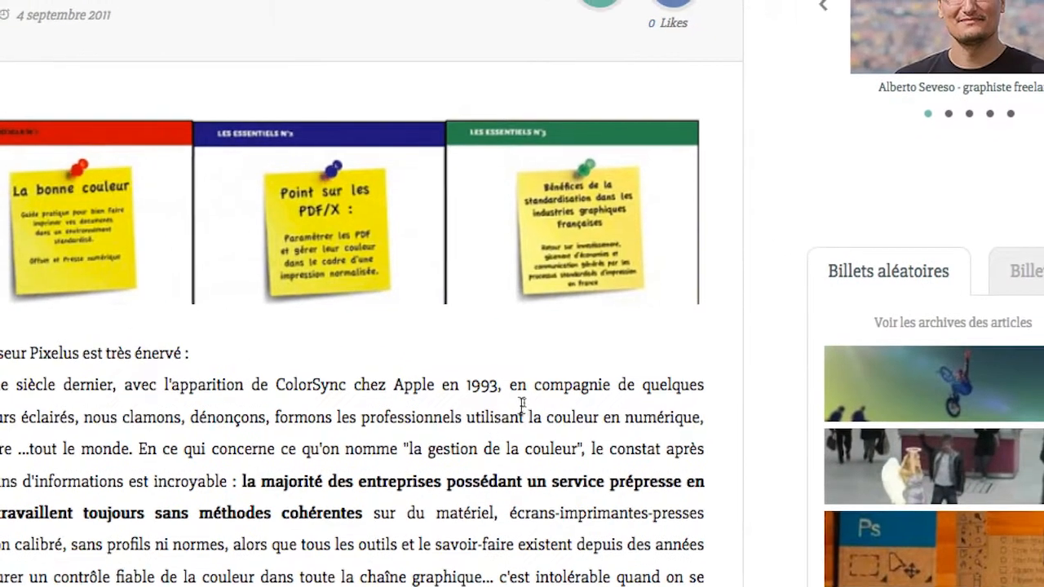
pyautogui.moveTo(507, 386); pyautogui.dragTo(405, 387)
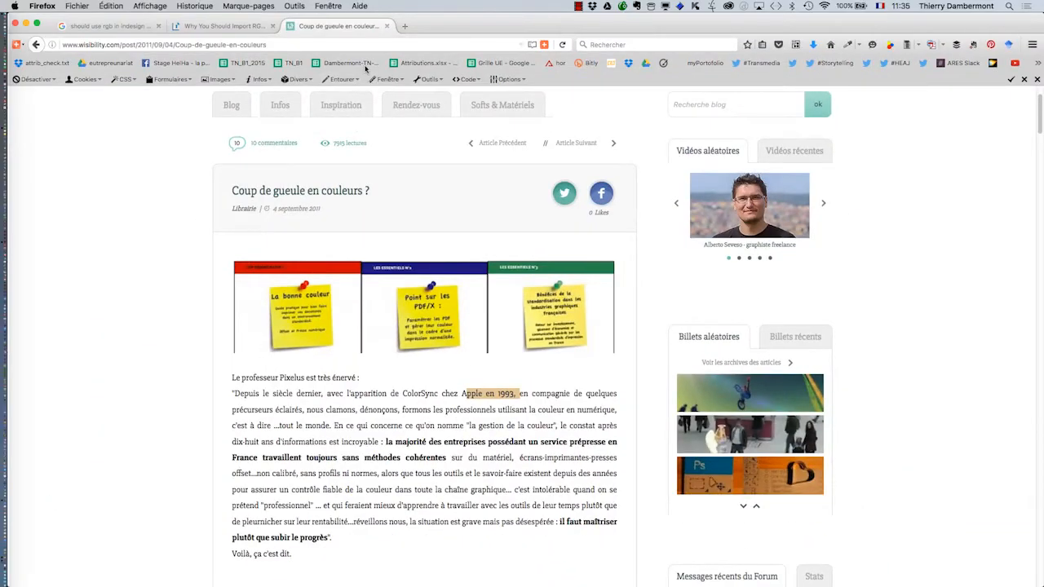
# - Close both article tabs and the search window, and switch back to the InDesign document
pyautogui.click(386, 26)
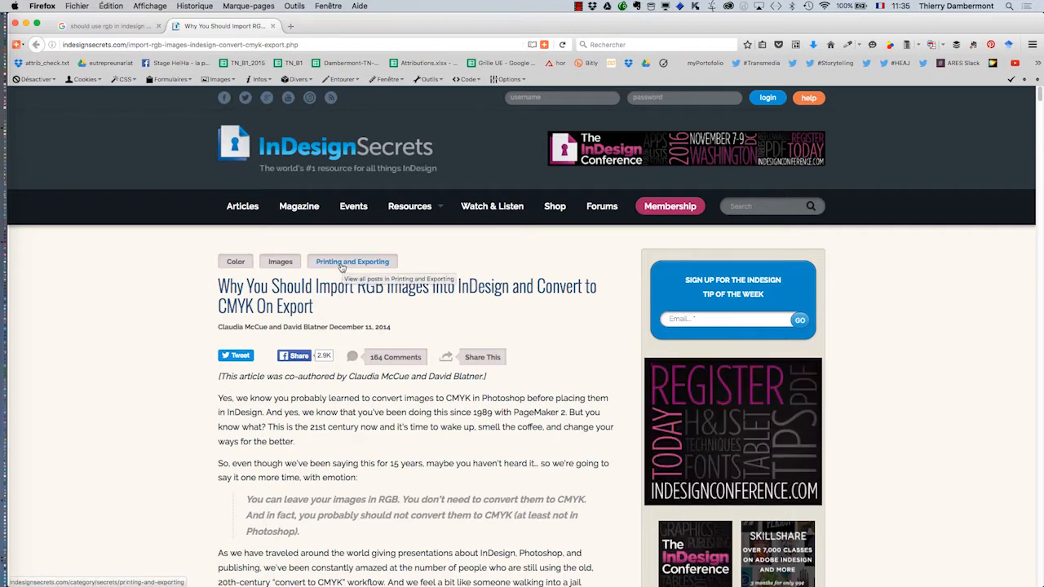
pyautogui.click(272, 26)
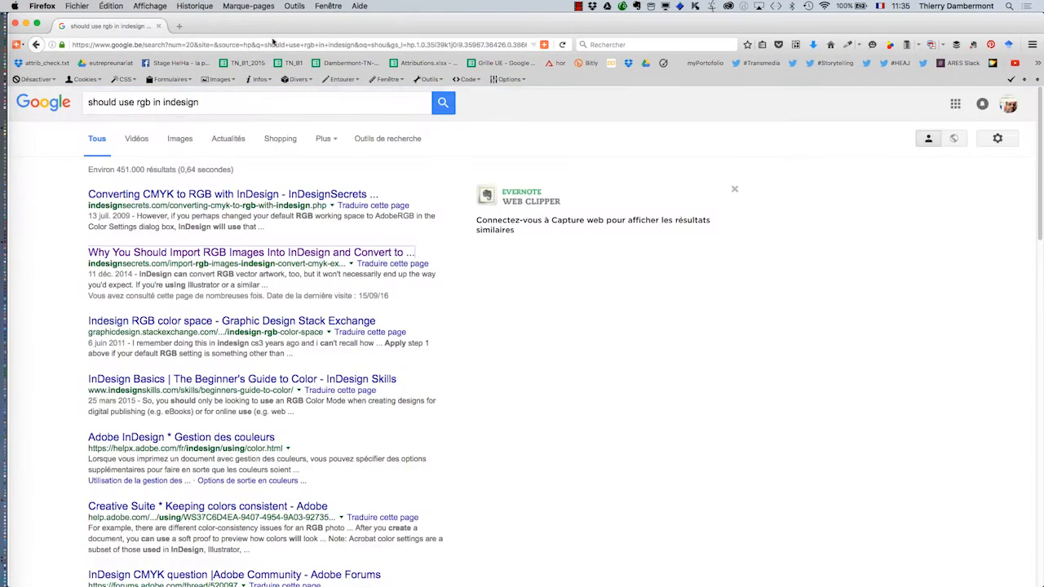
pyautogui.click(15, 23)
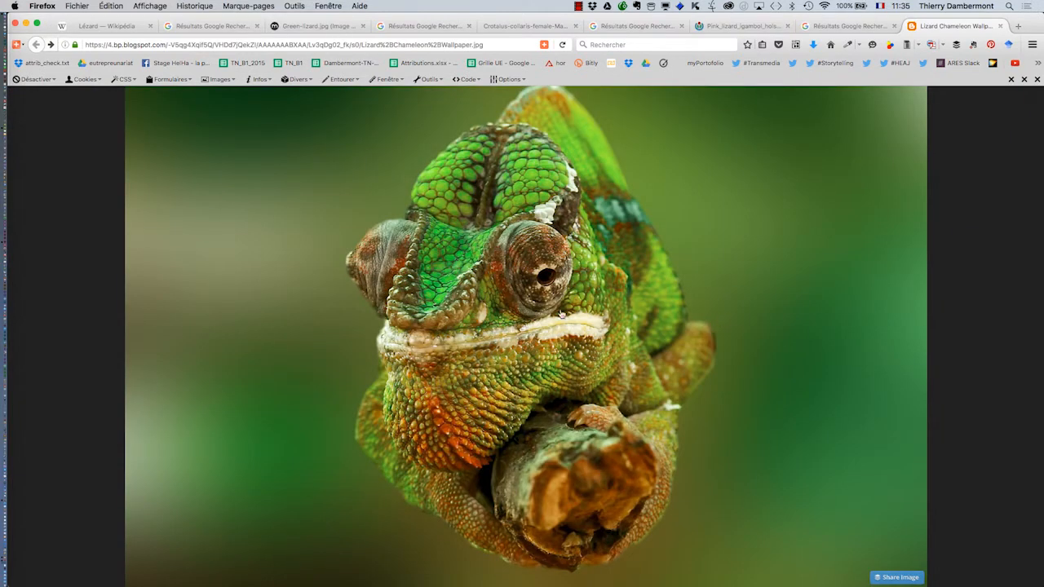
pyautogui.press('super+Tab')
pyautogui.click(493, 270)
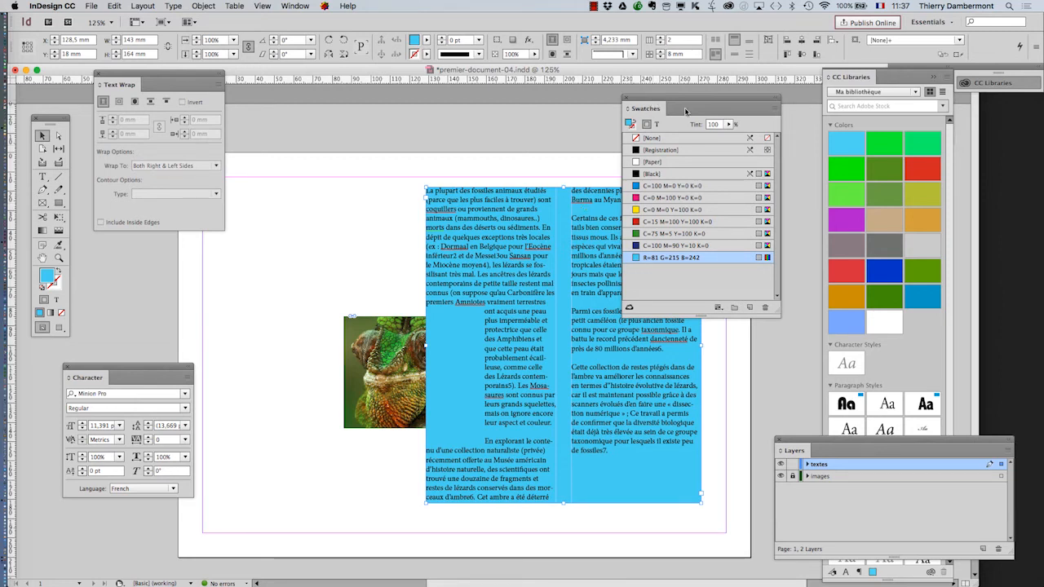
# - Move the Swatches panel off the text frame and the Layers panel over it, and place the images layer above the textes layer
pyautogui.moveTo(689, 104); pyautogui.dragTo(264, 512)
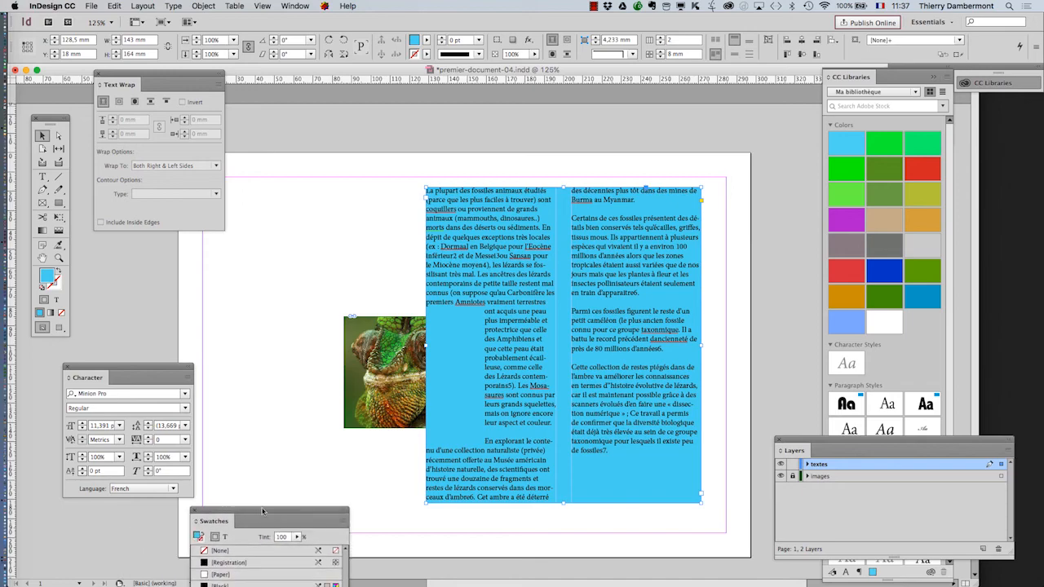
pyautogui.moveTo(813, 440); pyautogui.dragTo(545, 290)
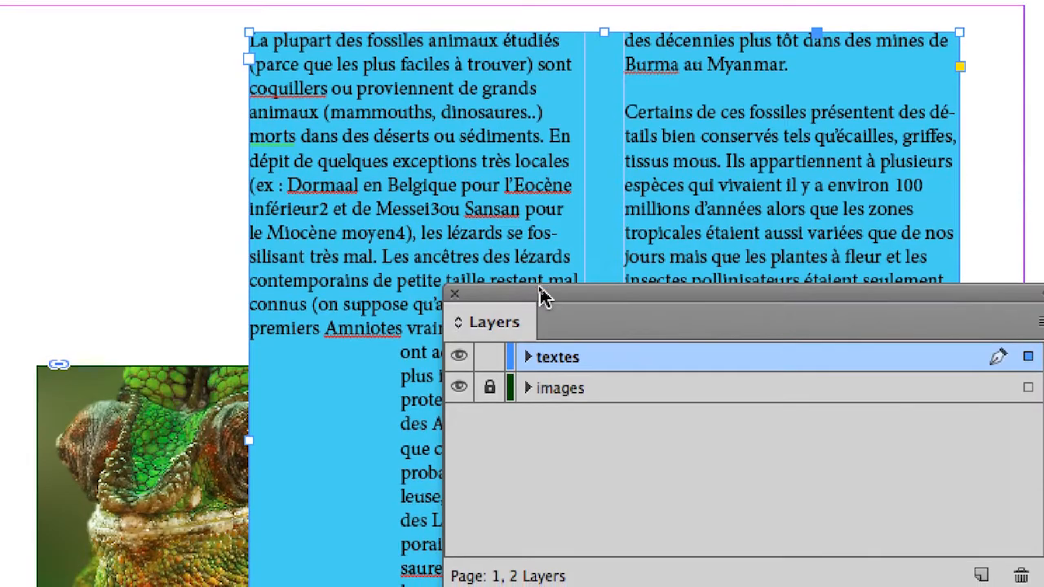
pyautogui.moveTo(524, 279); pyautogui.dragTo(582, 348)
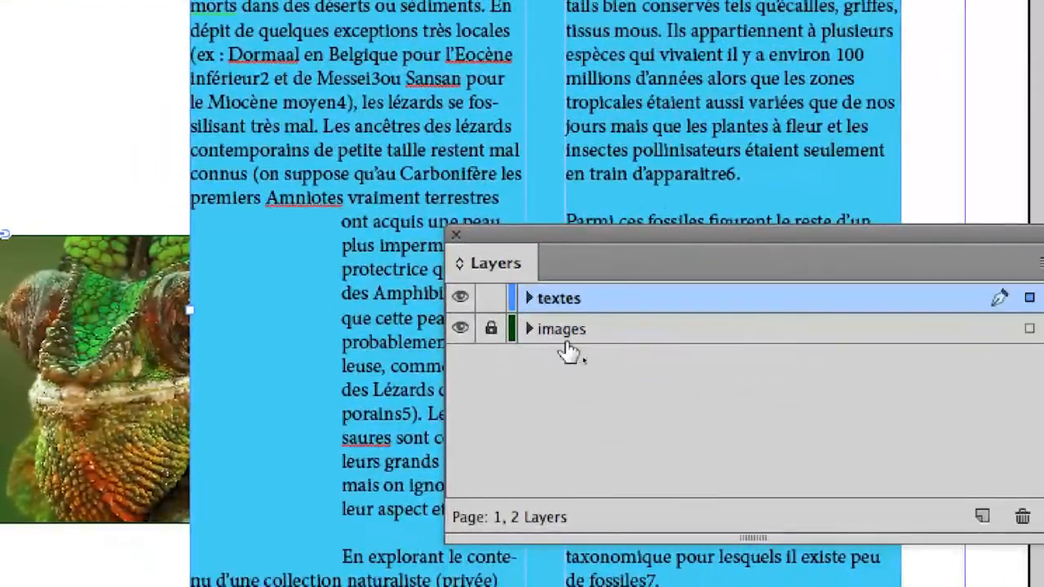
pyautogui.click(619, 410)
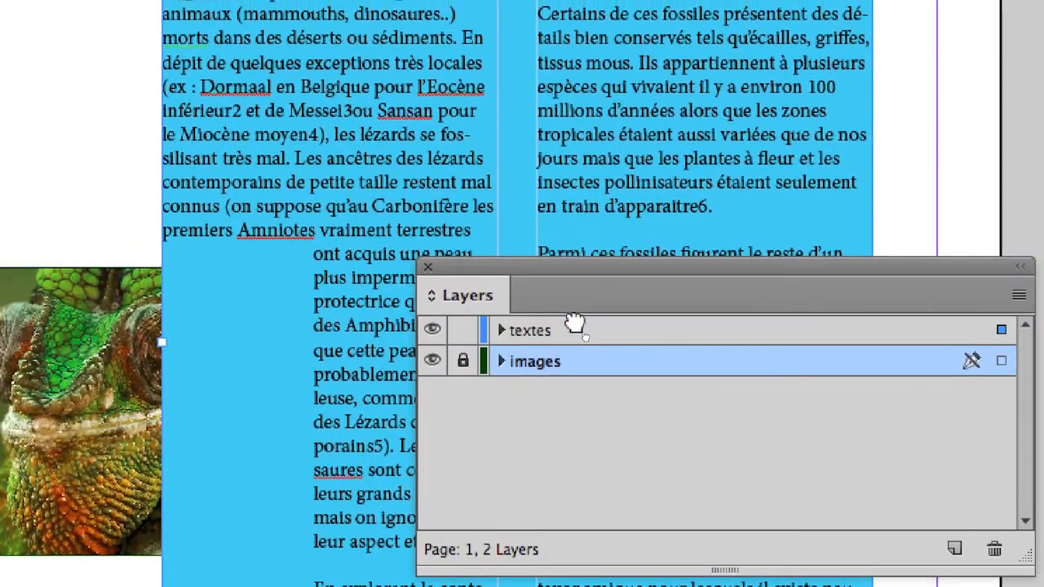
pyautogui.moveTo(575, 323); pyautogui.dragTo(578, 326)
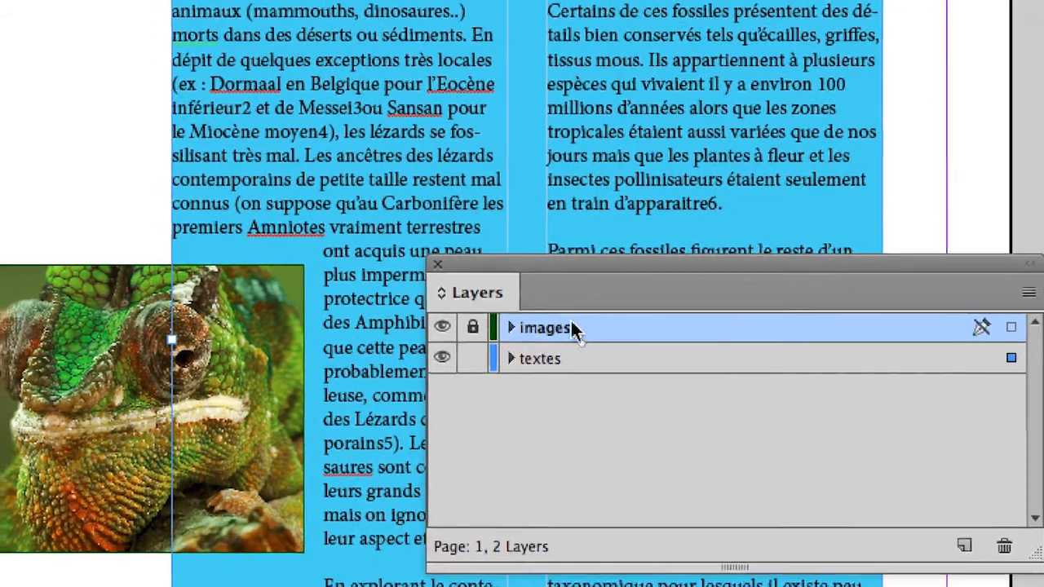